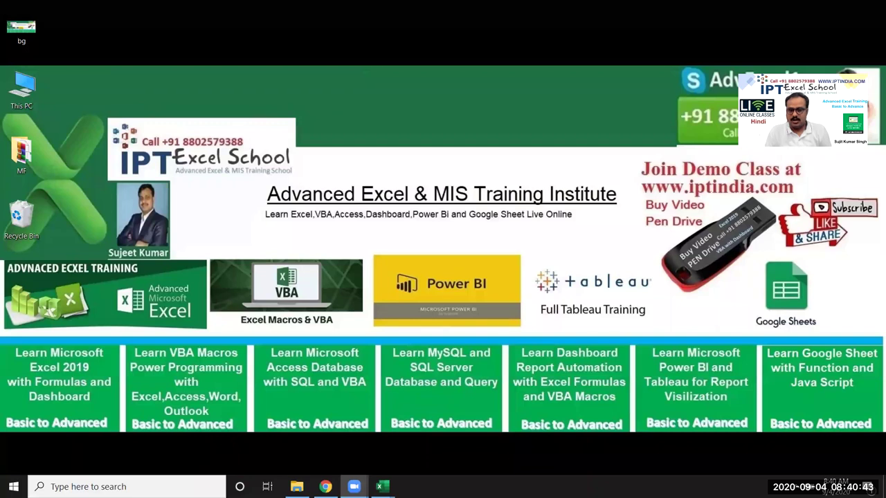
# Bring Book1 to the front and clear the Name and Roll headers in A1:B1
pyautogui.click(380, 487)
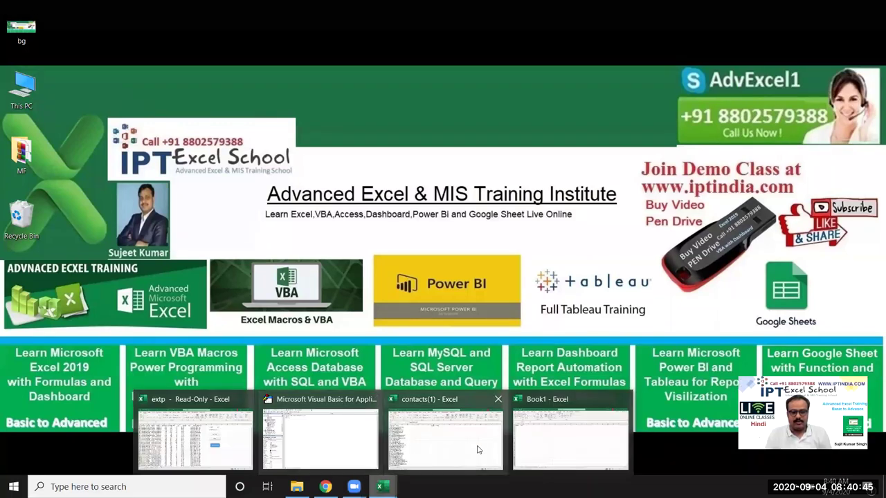
pyautogui.click(532, 453)
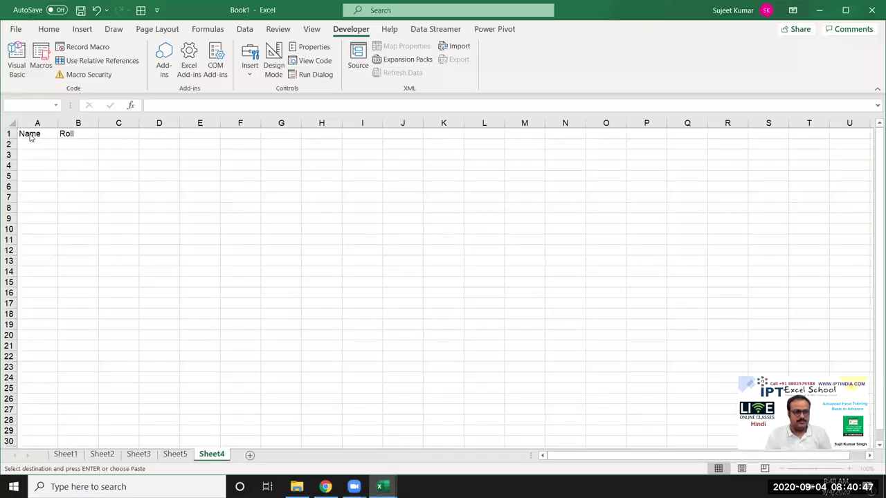
pyautogui.click(49, 161)
pyautogui.moveTo(31, 133); pyautogui.dragTo(96, 138)
pyautogui.hotkey('ctrl', 'v')
pyautogui.press('Escape')
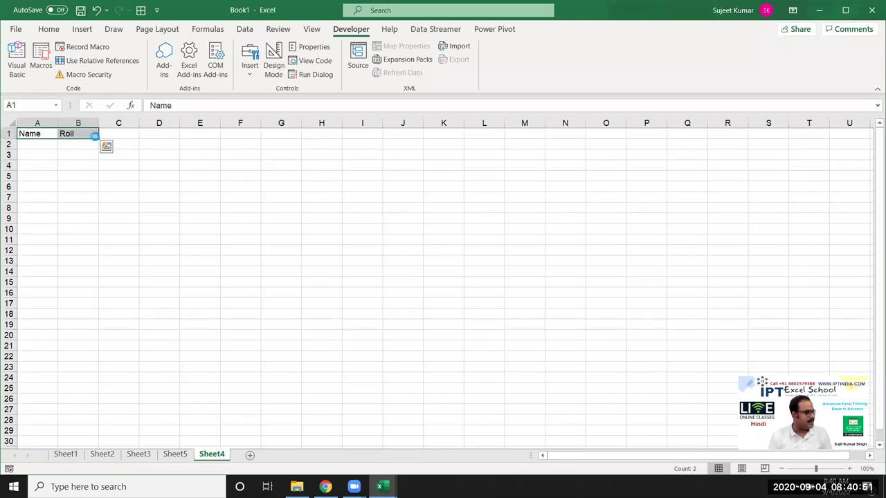
pyautogui.press('Delete')
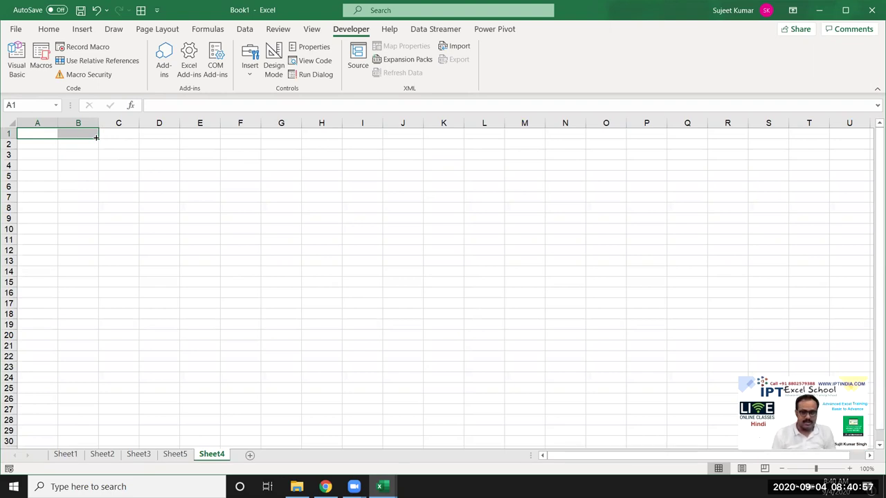
pyautogui.press('Escape')
# Head A1 with Chq, then try 0542 and '001245 in A2 before clearing it
pyautogui.write('Chq')
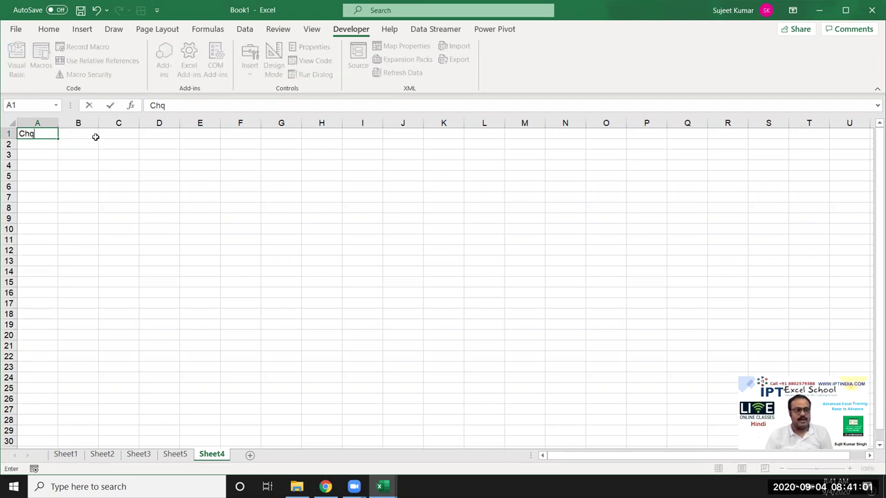
pyautogui.press('Return')
pyautogui.write('0542')
pyautogui.press('Return')
pyautogui.press('Up')
pyautogui.press('Delete')
pyautogui.write("'")
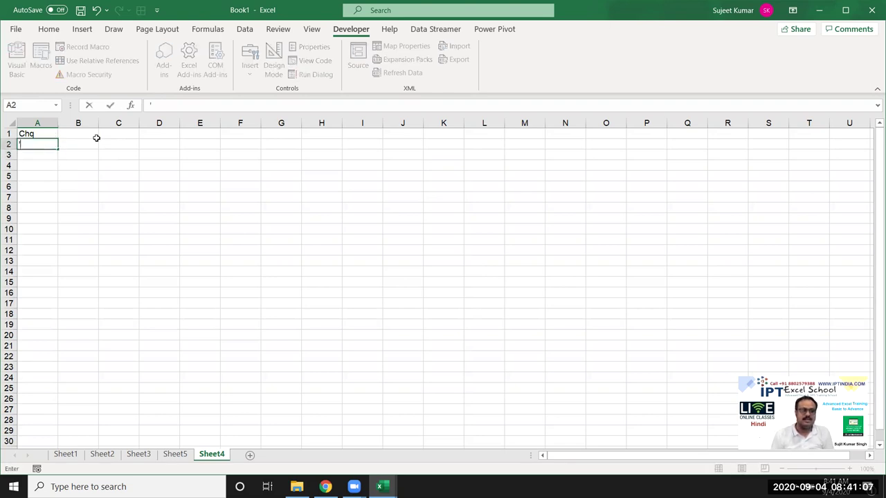
pyautogui.write('001245')
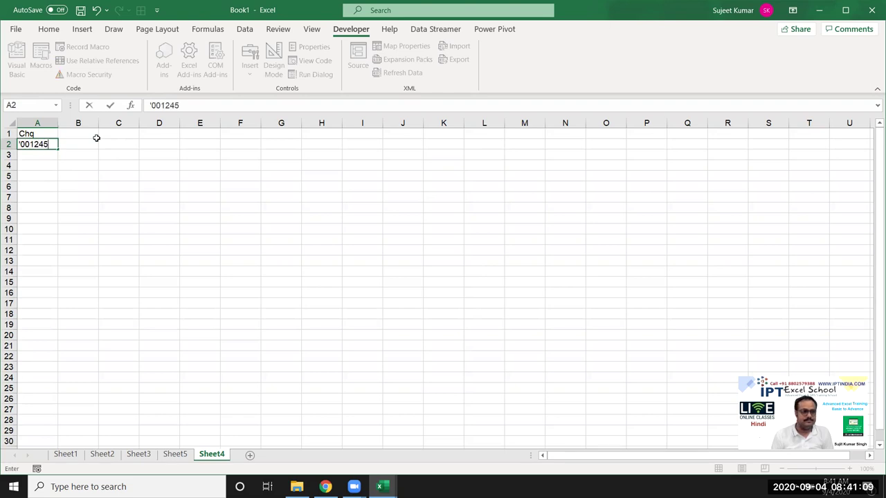
pyautogui.press('Return')
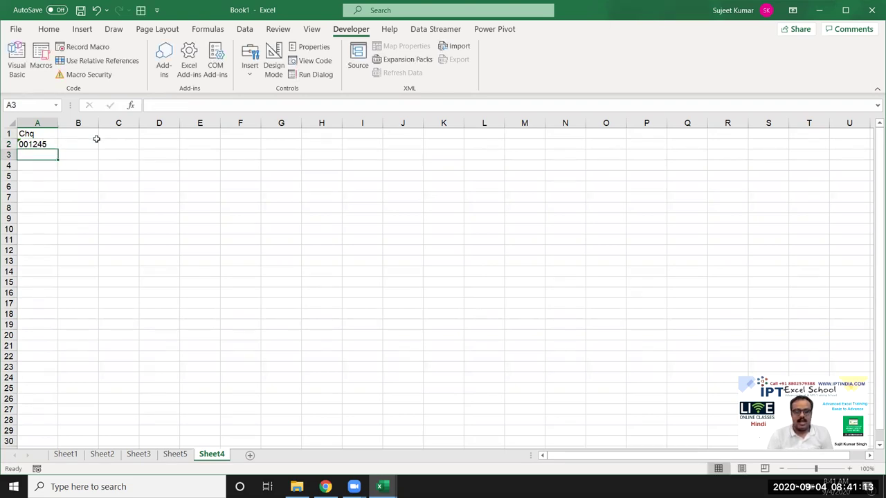
pyautogui.press('Up')
pyautogui.press('Delete')
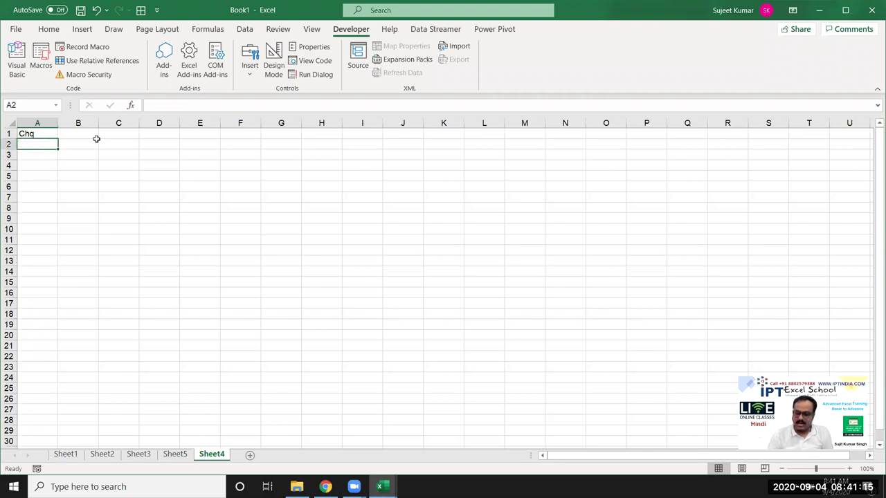
# Enter cheque numbers 123, 654, 2563 and 2554 in A2:A5 and select them
pyautogui.write('123')
pyautogui.press('Return')
pyautogui.write('654')
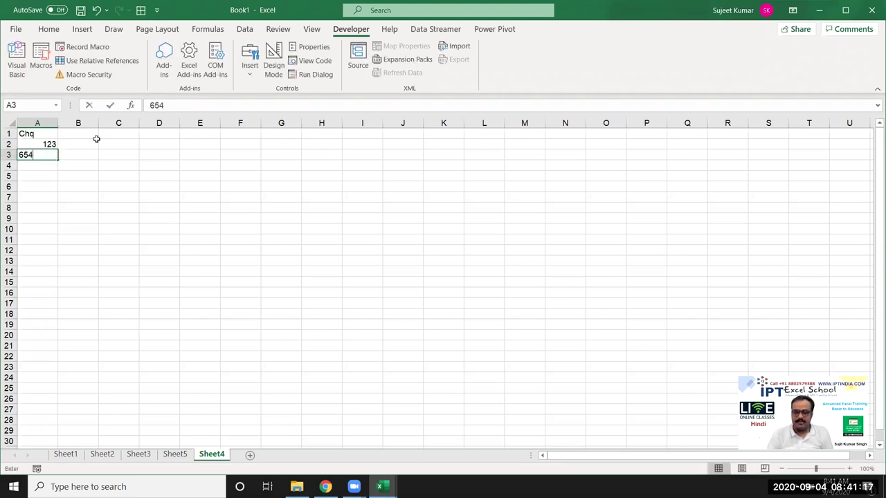
pyautogui.press('Return')
pyautogui.write('2563')
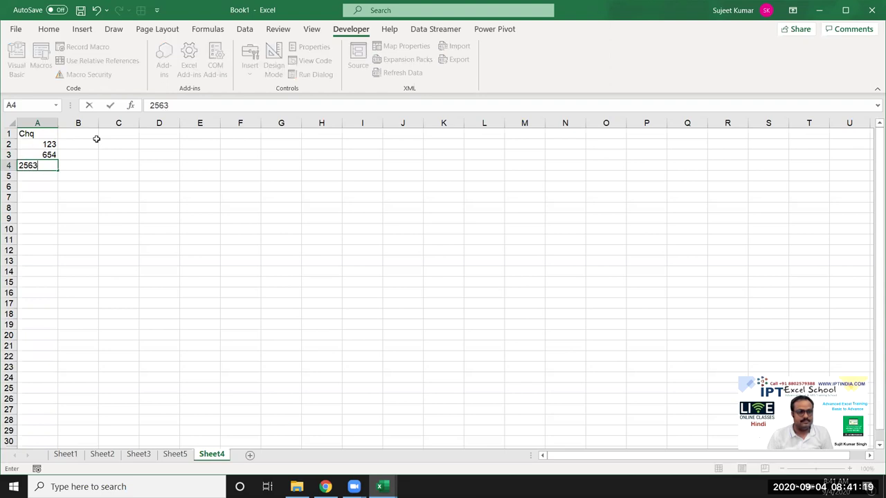
pyautogui.press('Return')
pyautogui.write('2554')
pyautogui.press('Return')
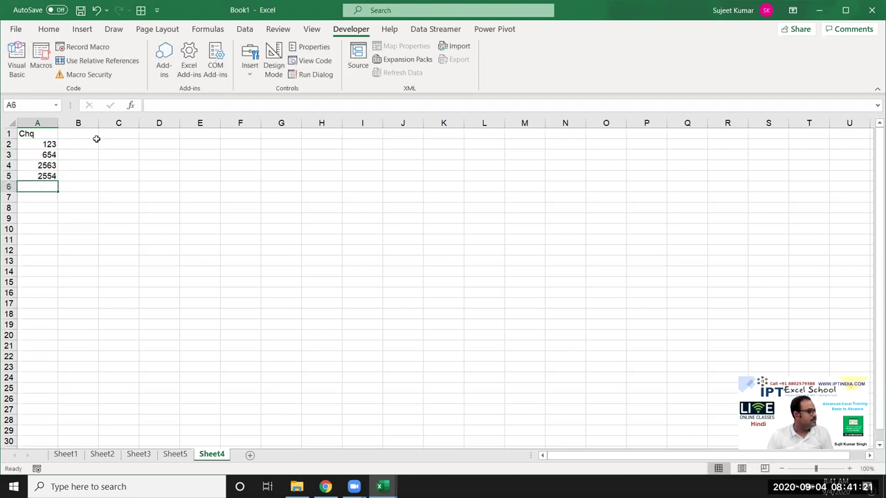
pyautogui.click(43, 176)
pyautogui.moveTo(42, 166); pyautogui.dragTo(45, 144)
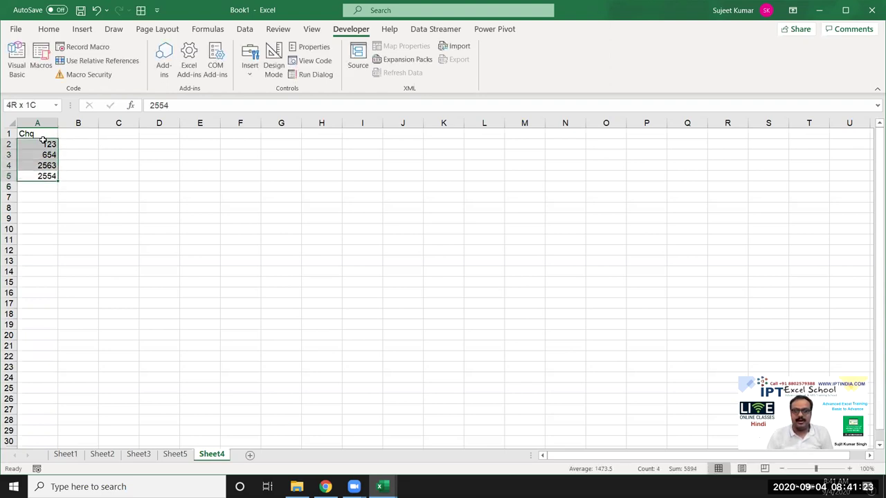
pyautogui.click(47, 30)
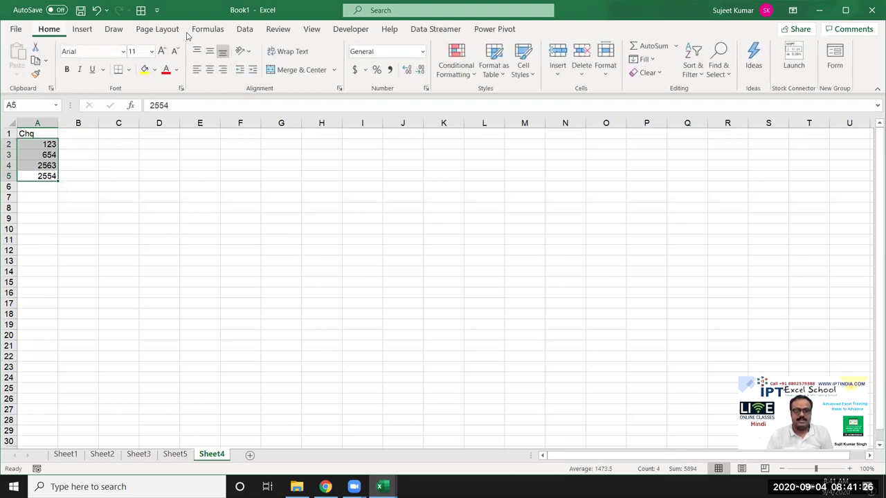
# Apply custom format 000000 to A2:A5 so the cheques read 000123, 000654, 002563, 002554
pyautogui.click(426, 89)
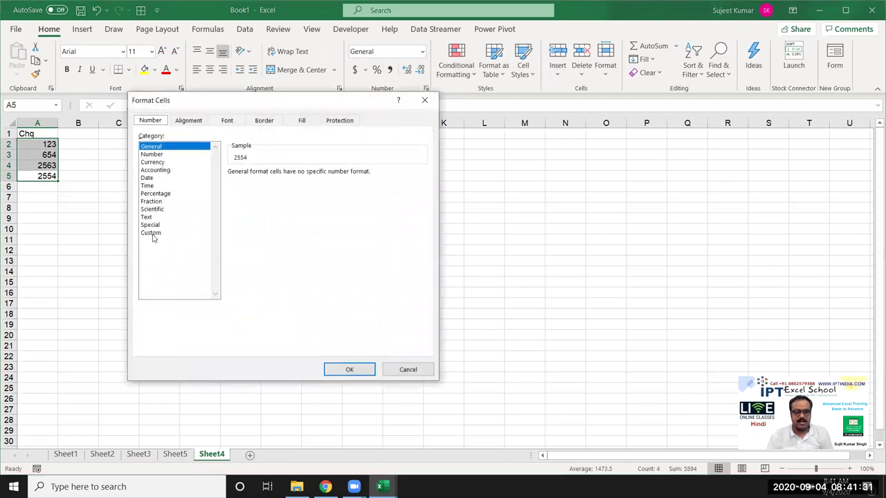
pyautogui.click(152, 234)
pyautogui.click(270, 181)
pyautogui.doubleClick(268, 181)
pyautogui.write('00')
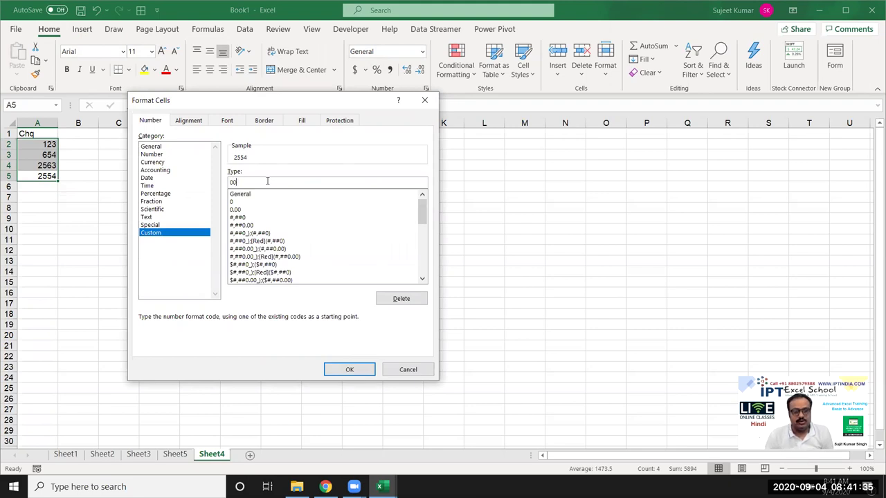
pyautogui.write('0000')
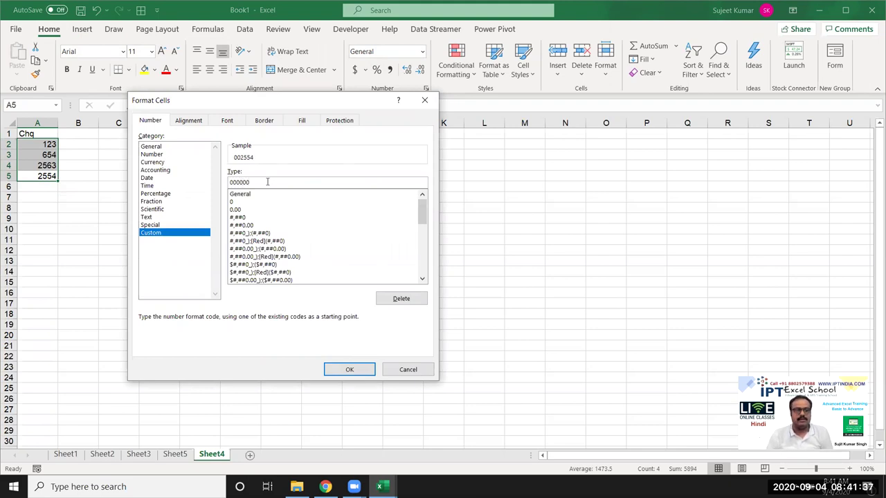
pyautogui.press('Return')
pyautogui.hotkey('shift', 'Down')
pyautogui.hotkey('shift', 'Down')
pyautogui.hotkey('shift', 'Down')
pyautogui.press('Up')
pyautogui.press('Up')
pyautogui.press('Up')
pyautogui.press('Down')
pyautogui.press('Down')
pyautogui.press('Down')
pyautogui.press('Down')
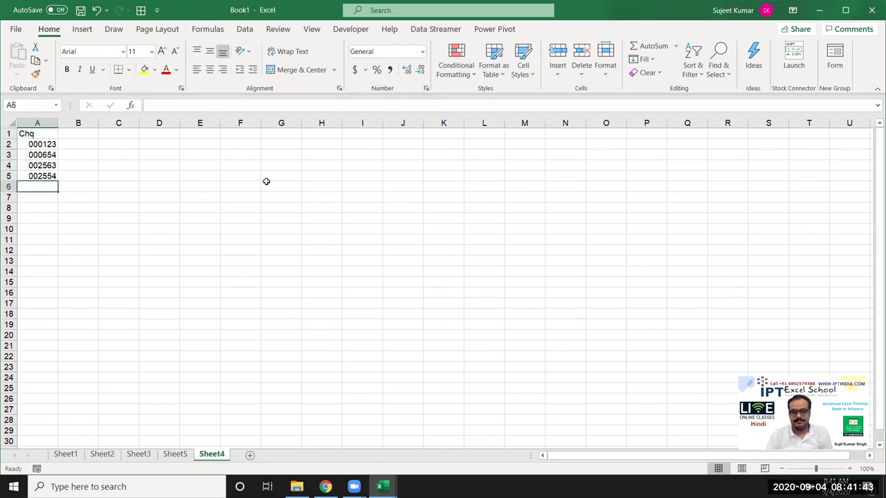
# Enter '000123 as text in E2, then reselect A2 to compare its stored 123
pyautogui.press('Up')
pyautogui.press('Up')
pyautogui.press('Up')
pyautogui.press('Up')
pyautogui.press('Up')
pyautogui.press('Down')
pyautogui.press('Right')
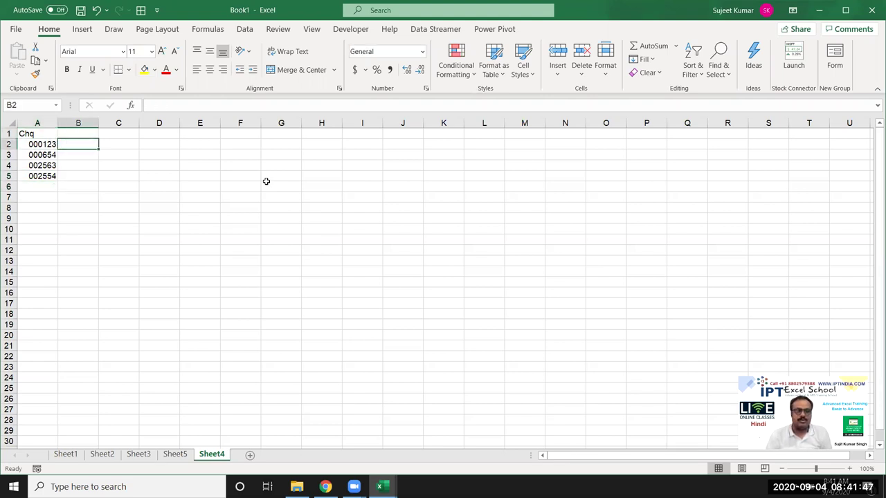
pyautogui.press('Right')
pyautogui.press('Right')
pyautogui.press('Left')
pyautogui.press('Left')
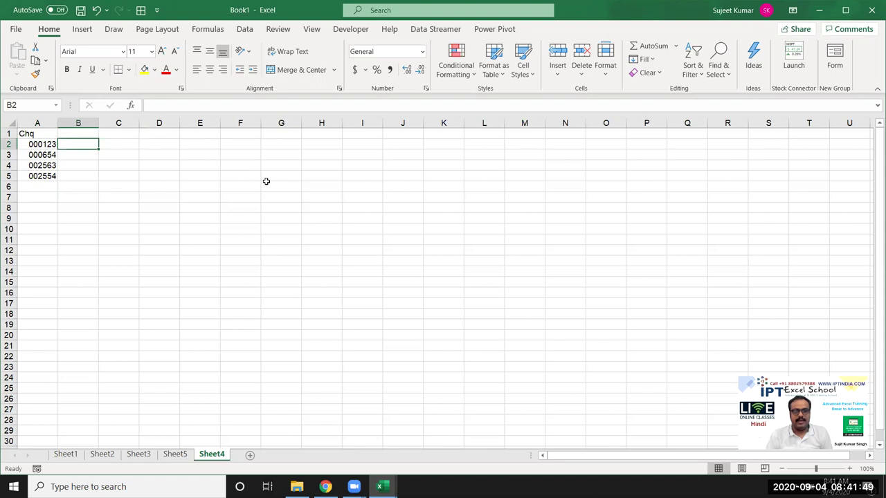
pyautogui.press('Left')
pyautogui.hotkey('shift', 'Down')
pyautogui.hotkey('shift', 'Down')
pyautogui.hotkey('shift', 'Down')
pyautogui.press('Right')
pyautogui.press('Right')
pyautogui.press('Right')
pyautogui.press('Right')
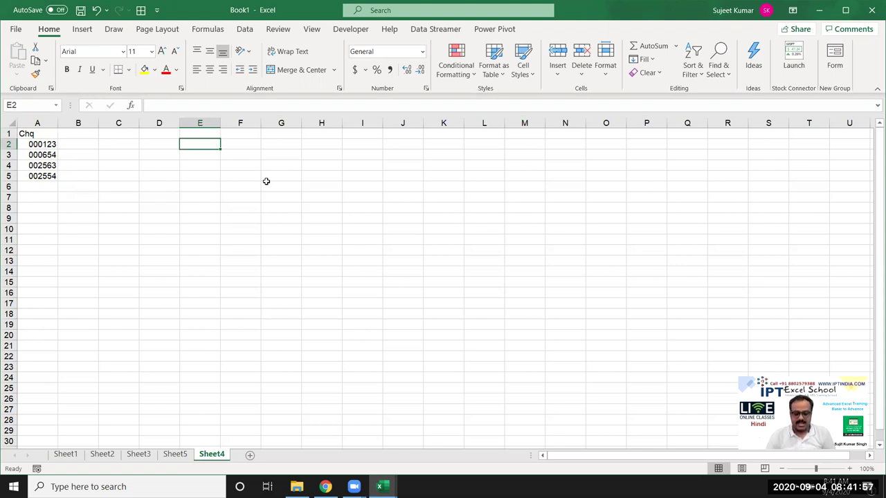
pyautogui.write("'000123")
pyautogui.press('Return')
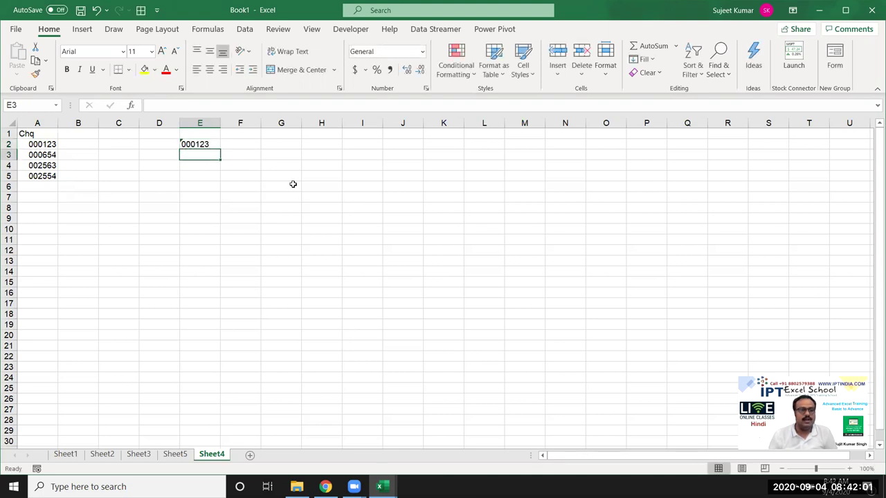
pyautogui.click(44, 144)
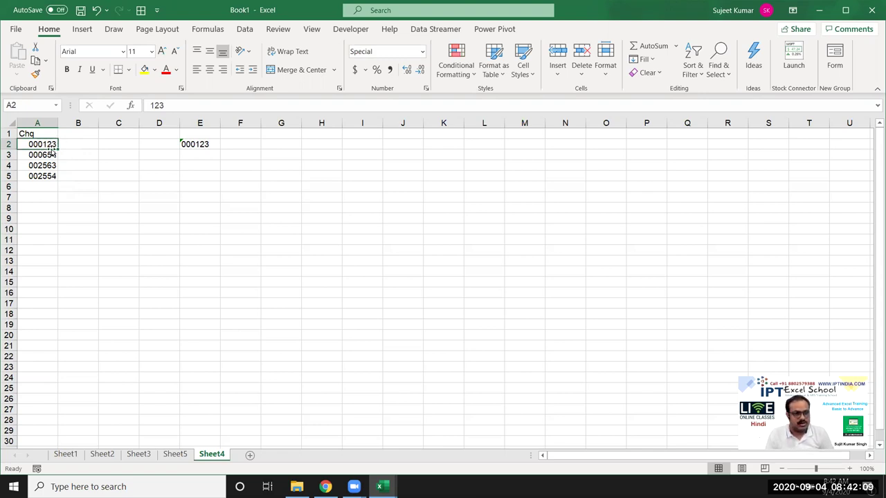
pyautogui.doubleClick(161, 106)
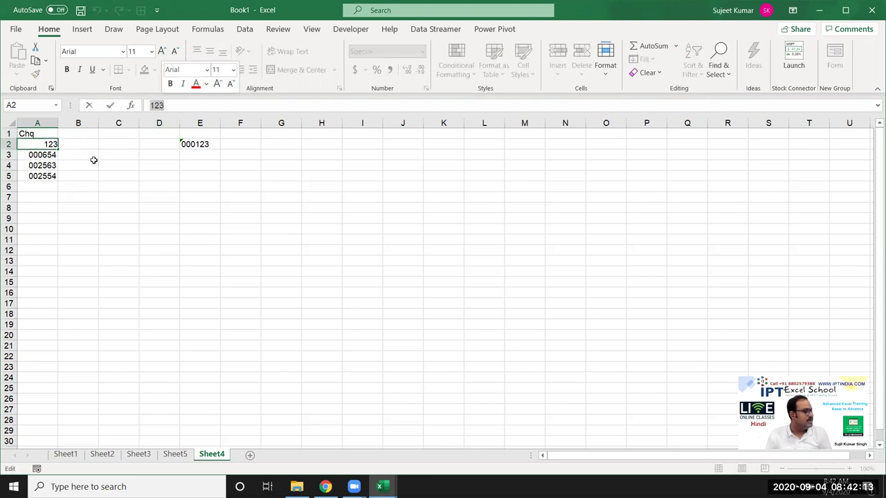
pyautogui.press('Escape')
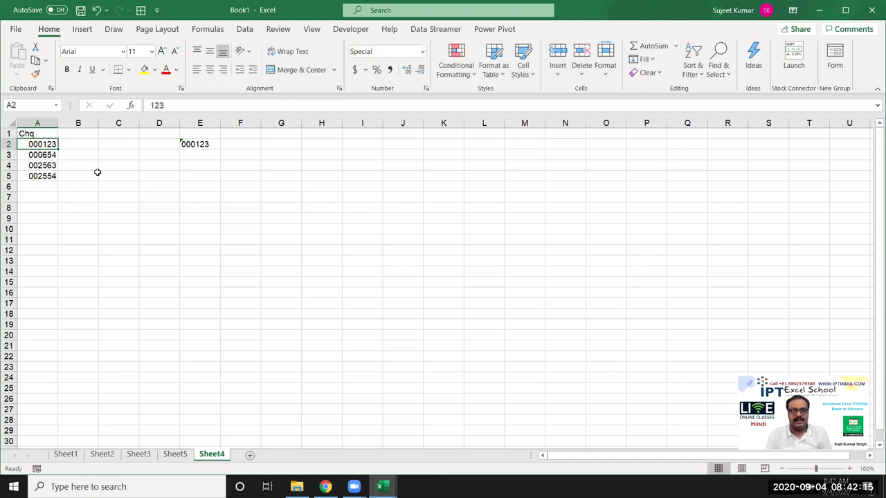
pyautogui.click(105, 164)
pyautogui.write('=')
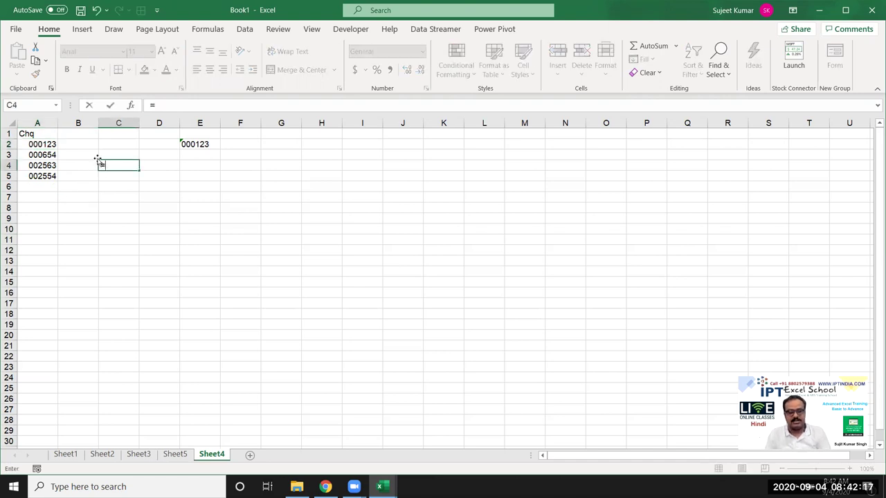
pyautogui.click(51, 144)
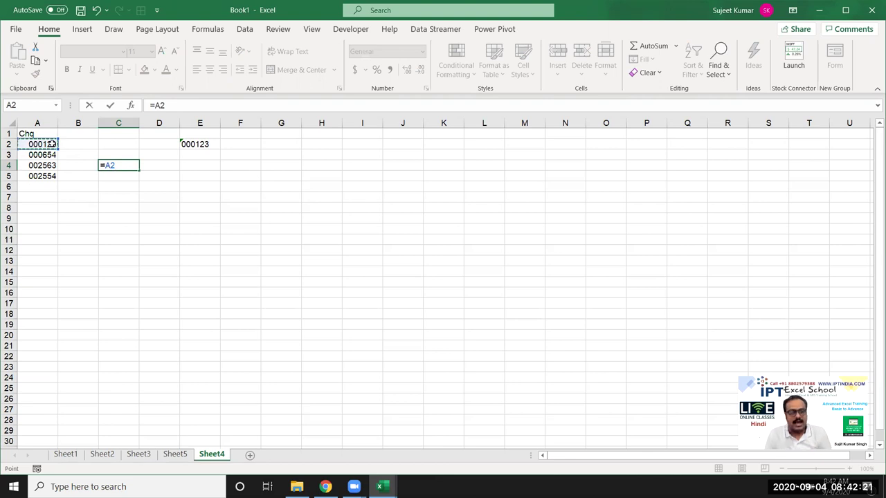
pyautogui.write('=')
pyautogui.click(182, 143)
pyautogui.press('Return')
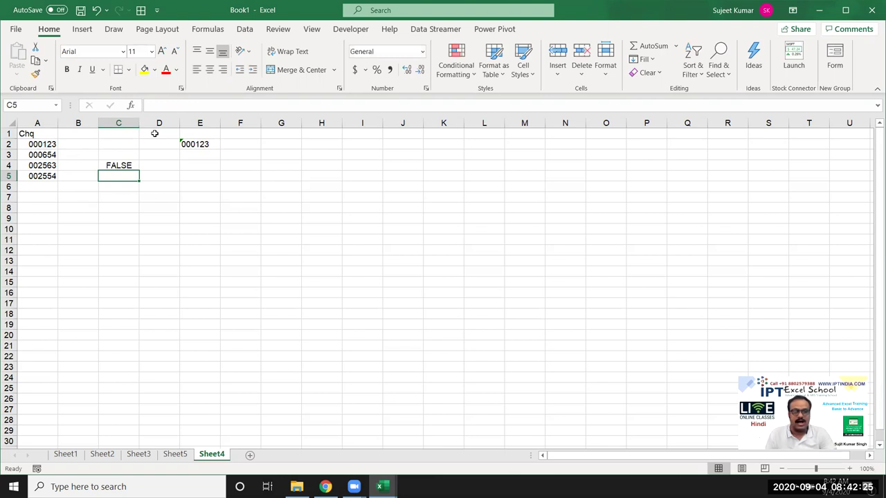
pyautogui.click(119, 163)
pyautogui.click(181, 143)
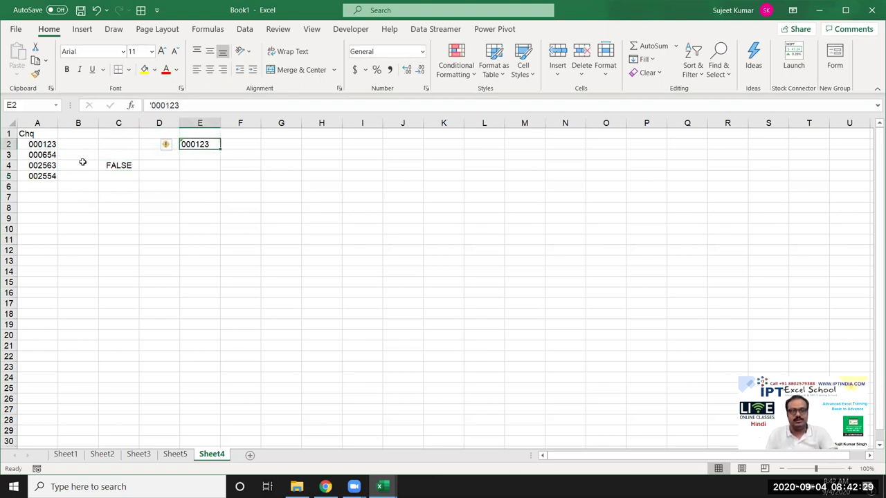
pyautogui.click(20, 144)
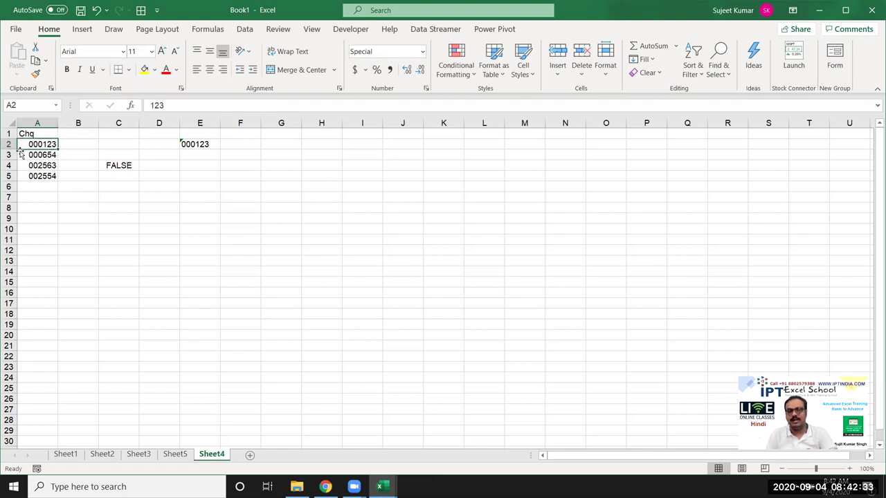
pyautogui.doubleClick(26, 144)
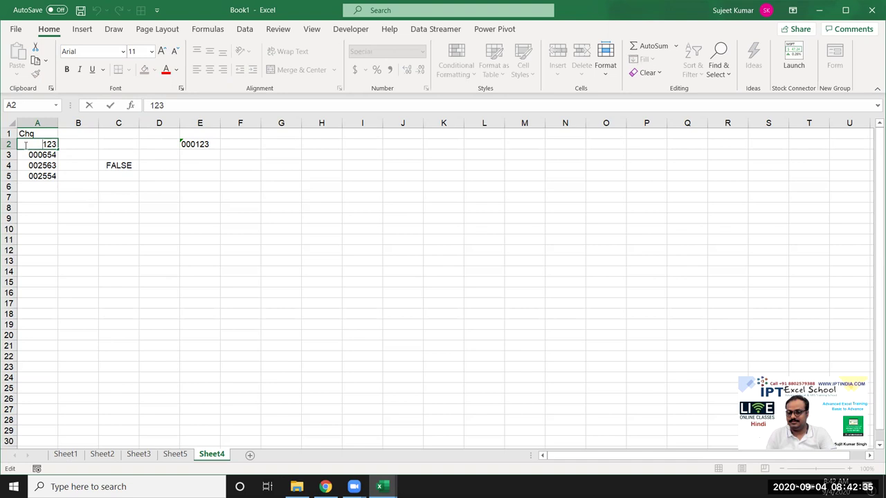
pyautogui.press('Escape')
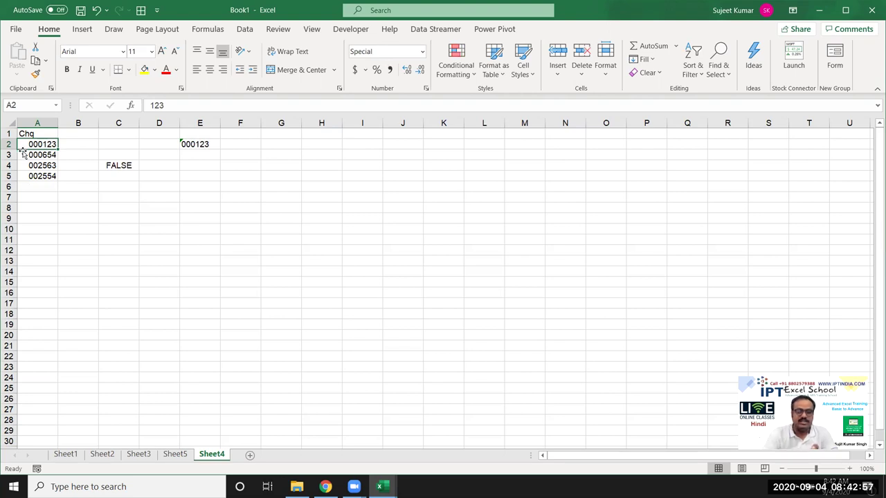
# Enter =TEXT(A2,"000000") in B2
pyautogui.press('Right')
pyautogui.write('=')
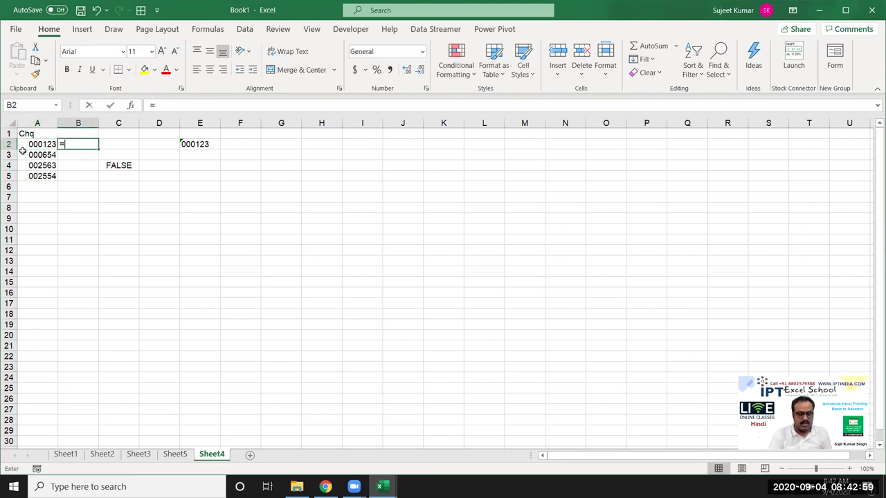
pyautogui.write('te')
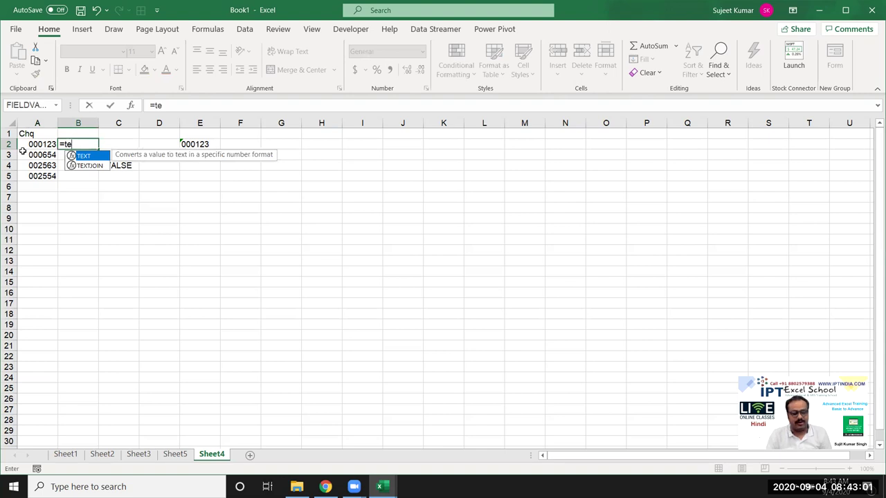
pyautogui.press('Tab')
pyautogui.click(23, 147)
pyautogui.write(',"')
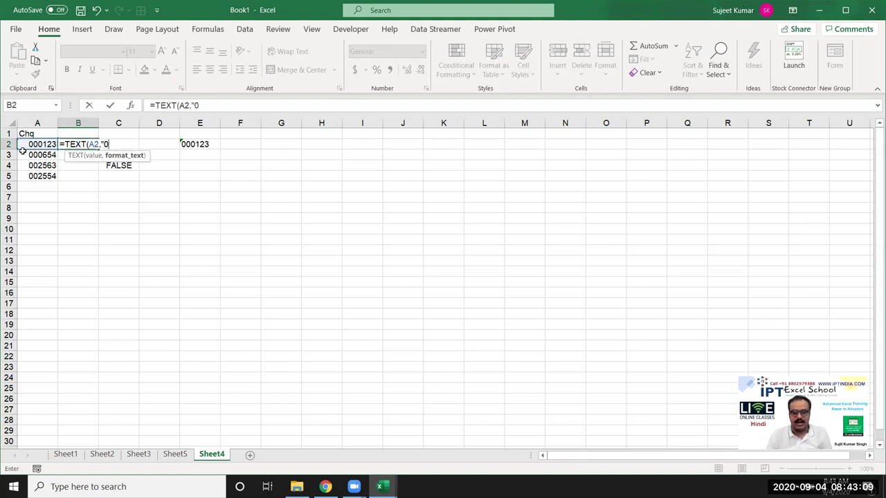
pyautogui.write('00"')
pyautogui.hotkey('ctrl', 'Return')
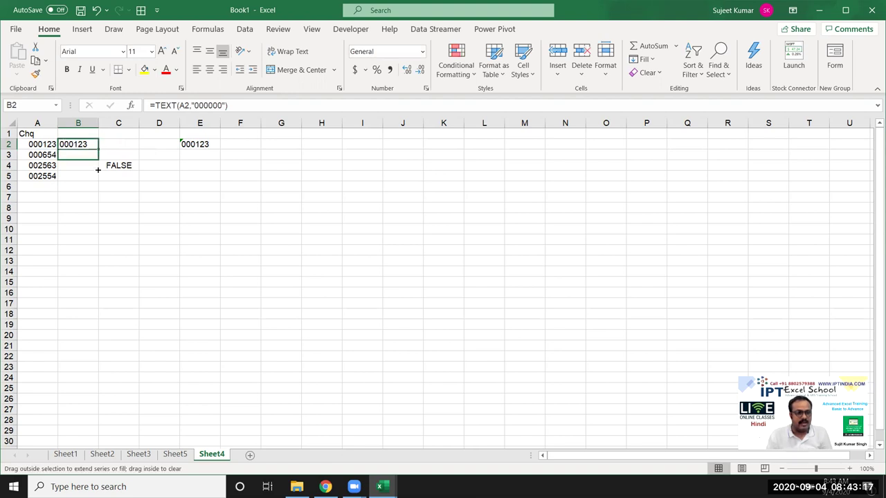
# Fill the TEXT formula down to B5 and check each copied row
pyautogui.moveTo(97, 149); pyautogui.dragTo(98, 180)
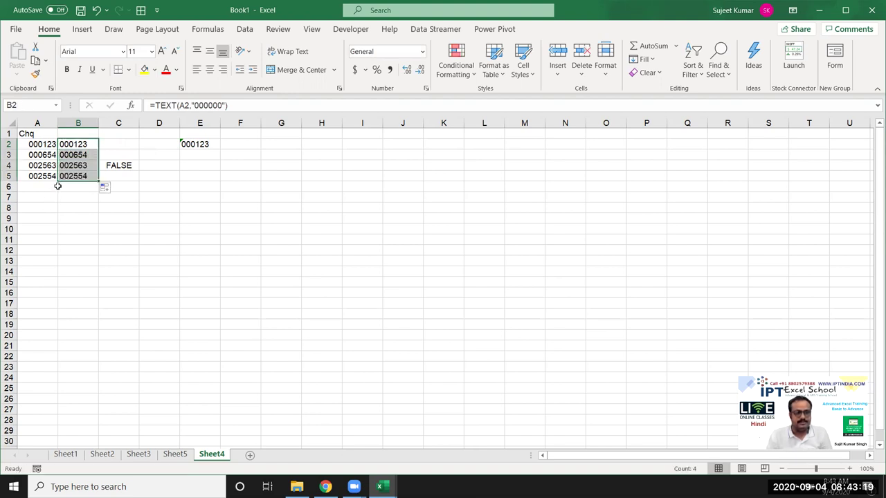
pyautogui.click(64, 177)
pyautogui.click(69, 163)
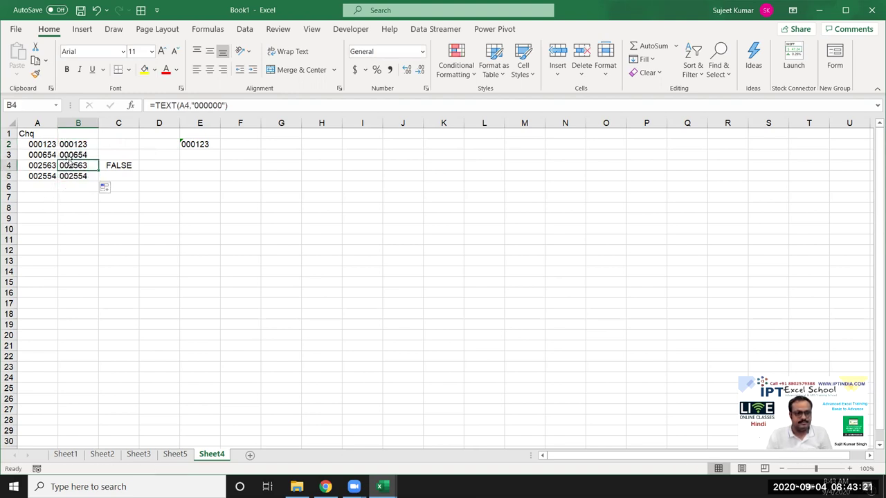
pyautogui.click(70, 154)
pyautogui.click(73, 144)
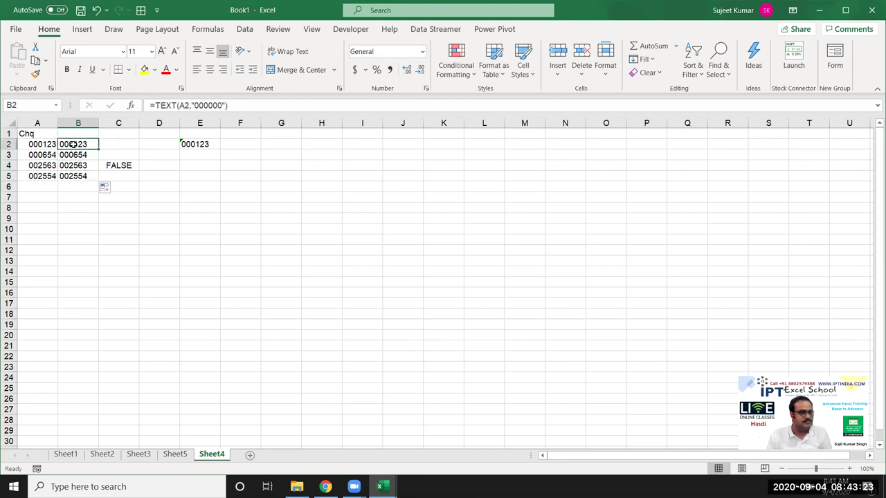
# Enter =B2=E2 in D4, which returns TRUE
pyautogui.moveTo(74, 144); pyautogui.dragTo(72, 181)
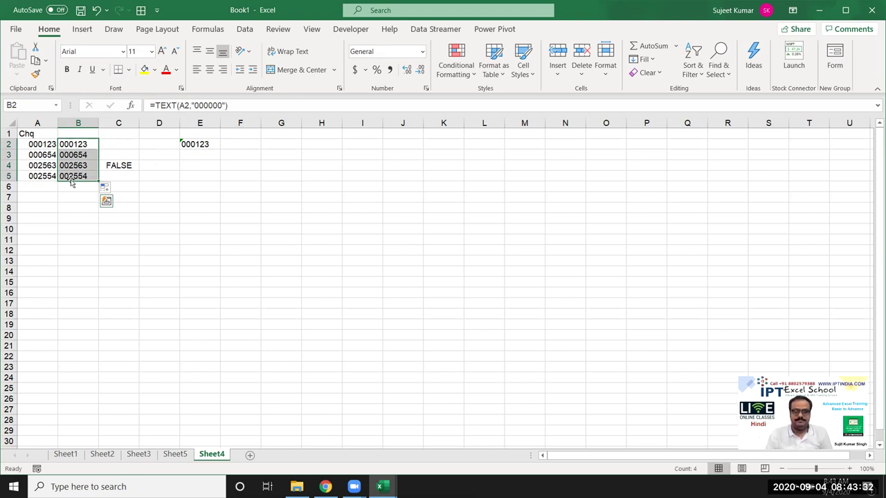
pyautogui.click(156, 174)
pyautogui.click(157, 167)
pyautogui.write('=')
pyautogui.click(94, 147)
pyautogui.write('=')
pyautogui.click(195, 144)
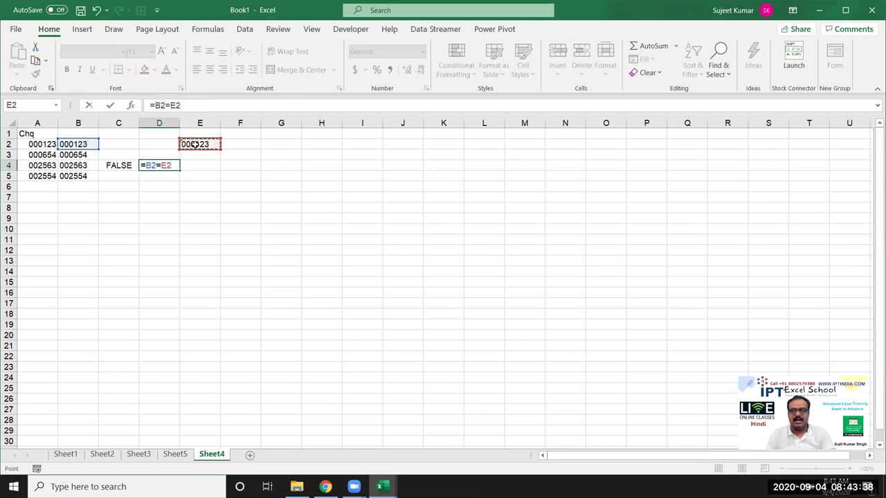
pyautogui.press('Return')
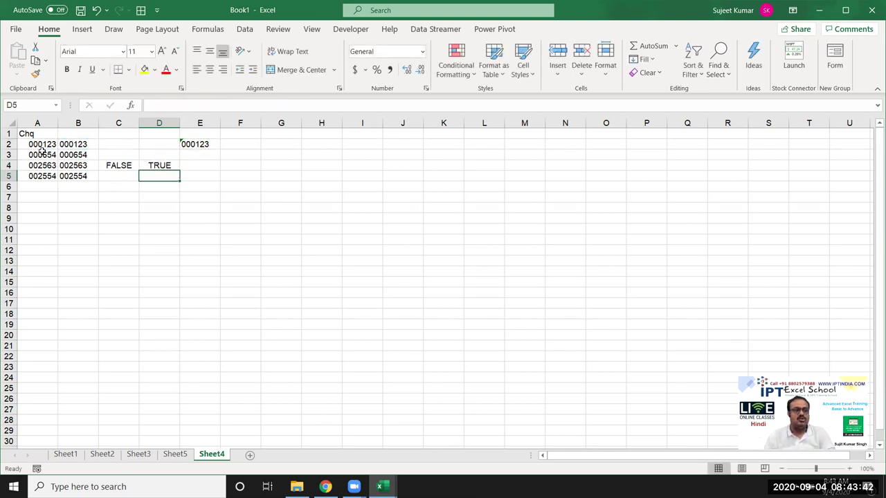
# Review the B2 TEXT formula against the original cheque numbers in column A
pyautogui.moveTo(42, 145); pyautogui.dragTo(45, 177)
pyautogui.click(64, 144)
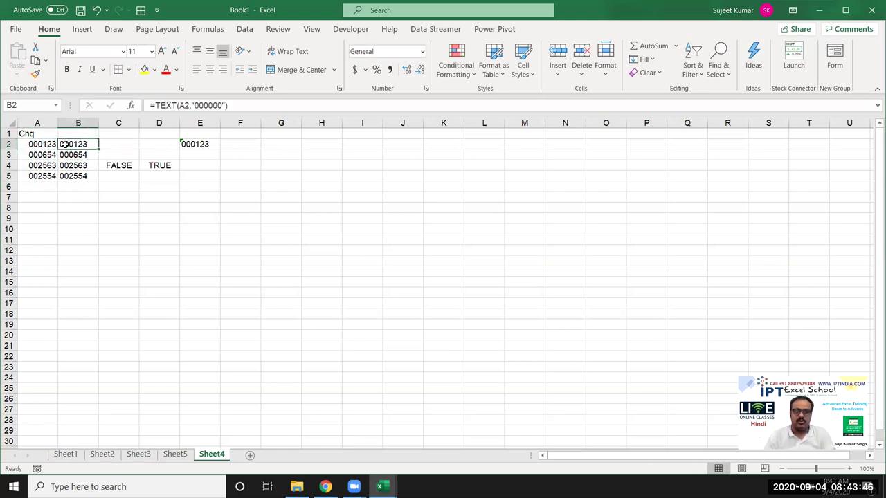
pyautogui.doubleClick(63, 144)
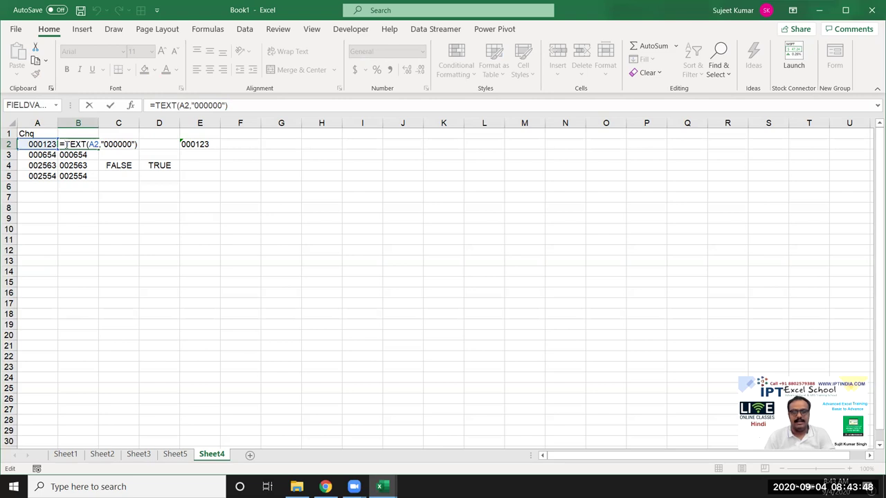
pyautogui.press('Return')
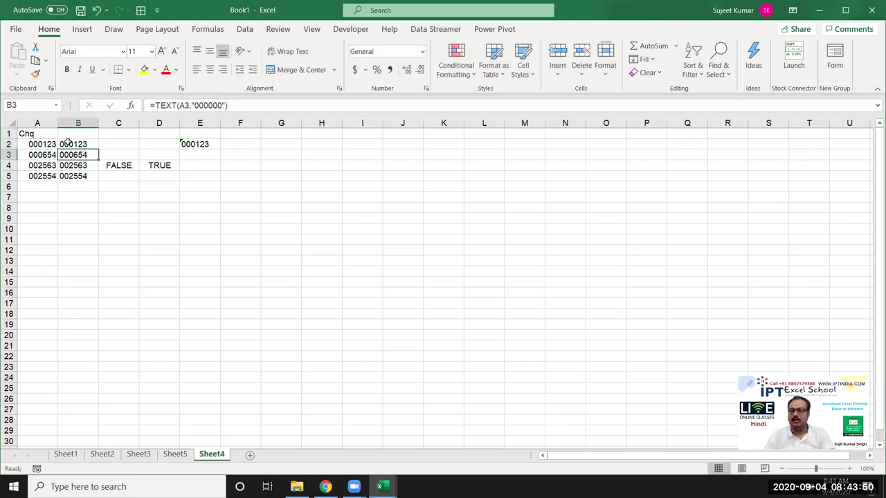
pyautogui.click(253, 136)
# Type Mobile in F1, then try a +91 mobile number in F2 and discard it
pyautogui.write('Mobi')
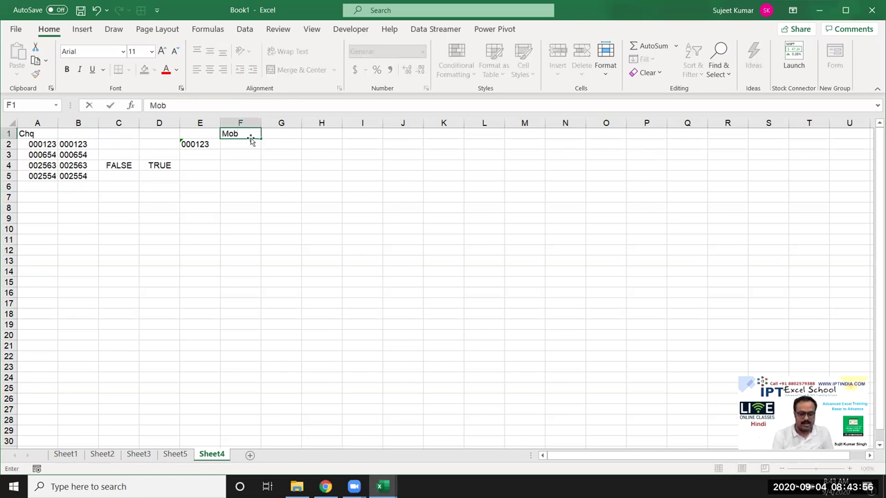
pyautogui.write('le')
pyautogui.press('Return')
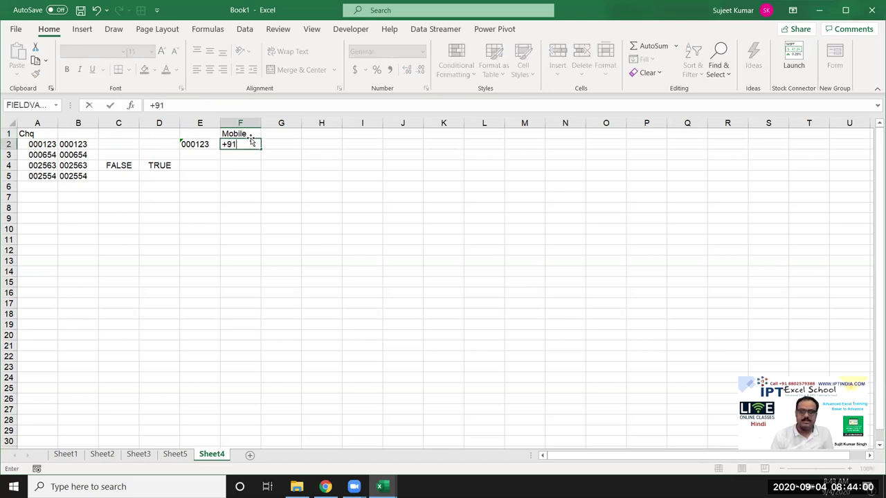
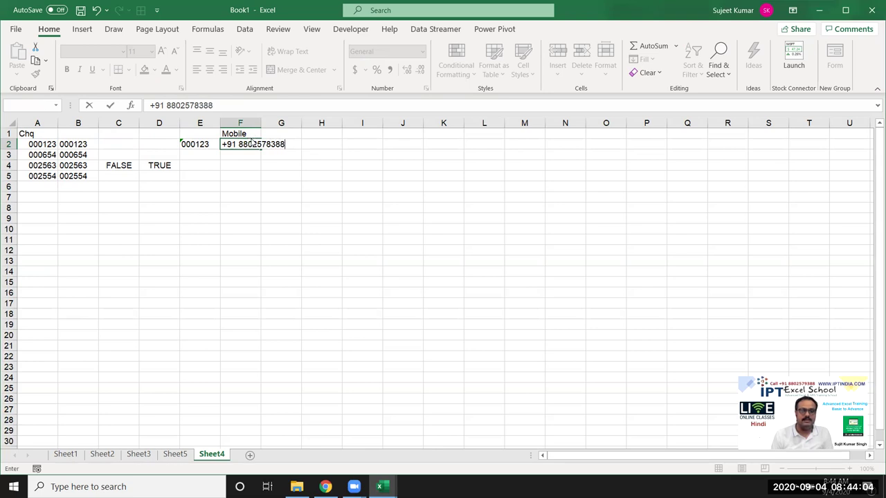
pyautogui.press('Return')
pyautogui.press('Escape')
pyautogui.press('Escape')
pyautogui.press('Escape')
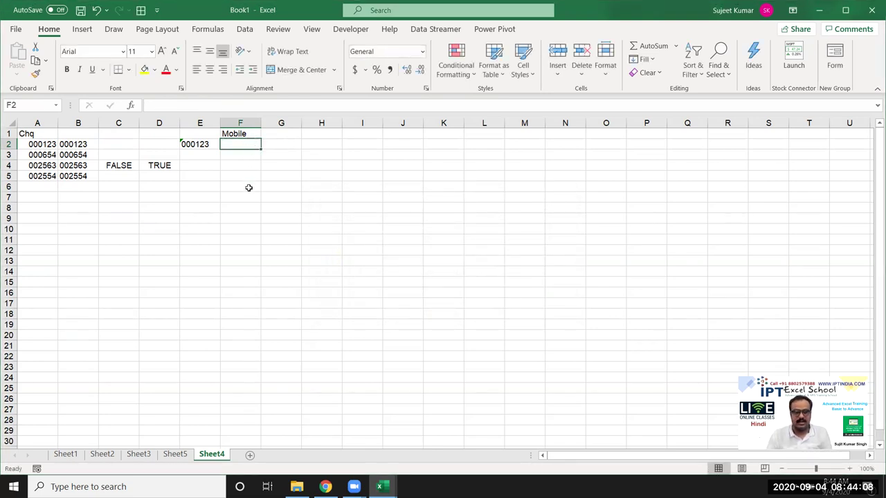
pyautogui.keyDown('shift'); pyautogui.click(233, 214); pyautogui.keyUp('shift')
pyautogui.click(425, 88)
pyautogui.click(154, 233)
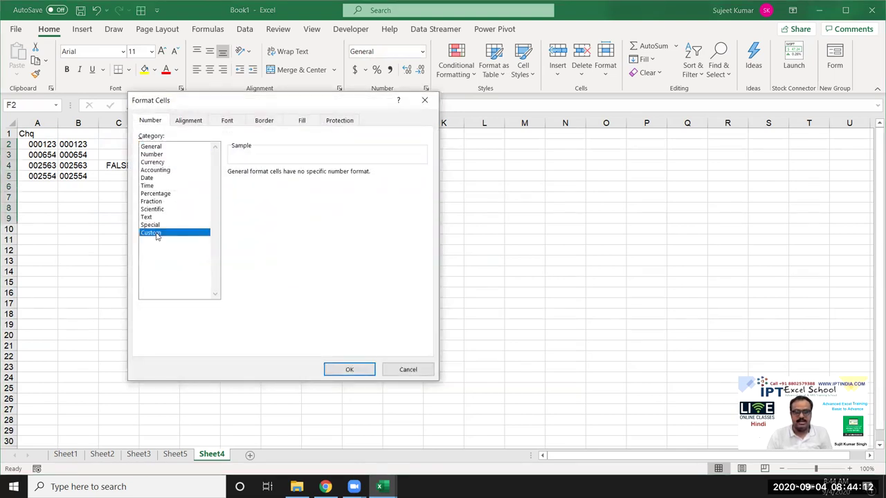
pyautogui.moveTo(253, 101); pyautogui.dragTo(486, 90)
pyautogui.doubleClick(507, 172)
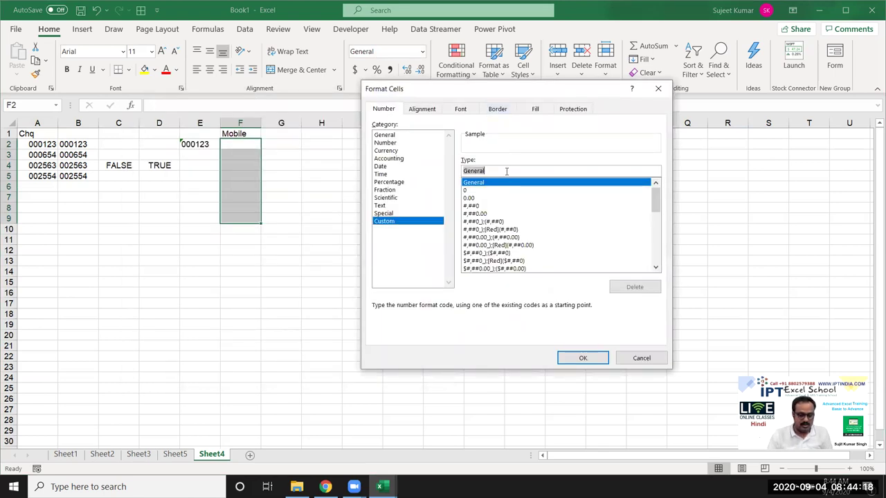
pyautogui.write('00')
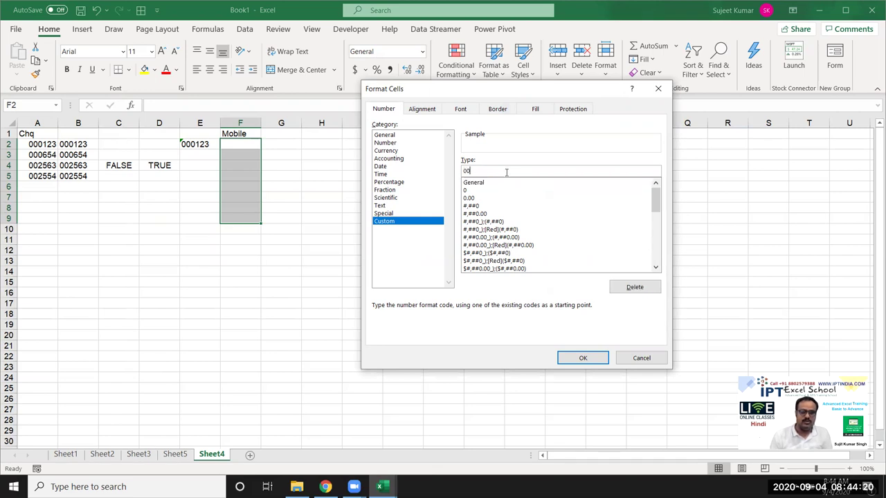
pyautogui.press('BackSpace')
pyautogui.press('BackSpace')
pyautogui.press('BackSpace')
pyautogui.press('BackSpace')
pyautogui.write('+91 0')
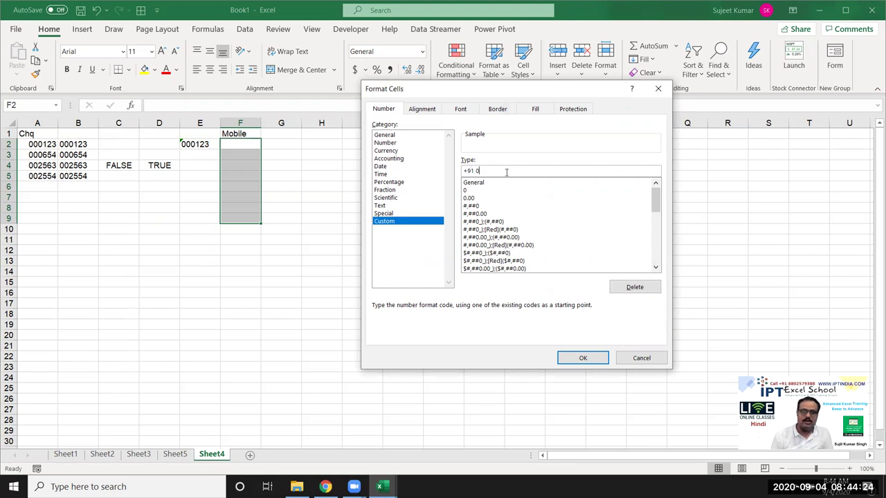
pyautogui.write('00000')
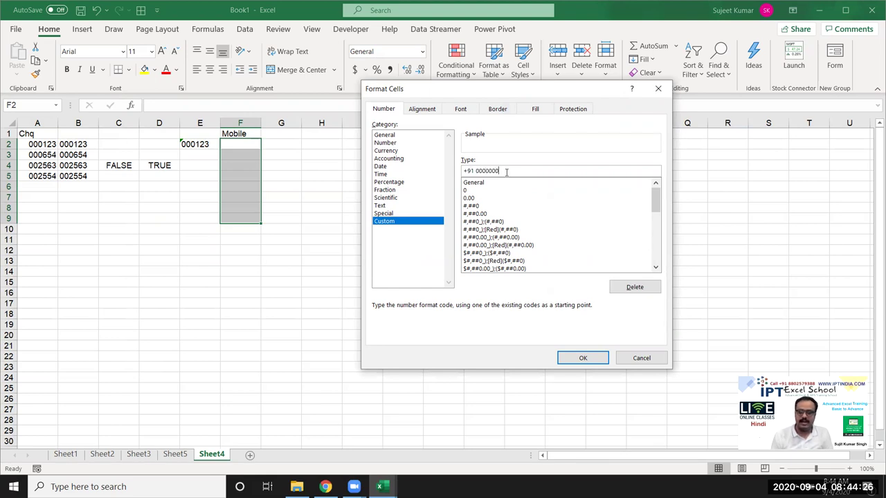
pyautogui.write('000')
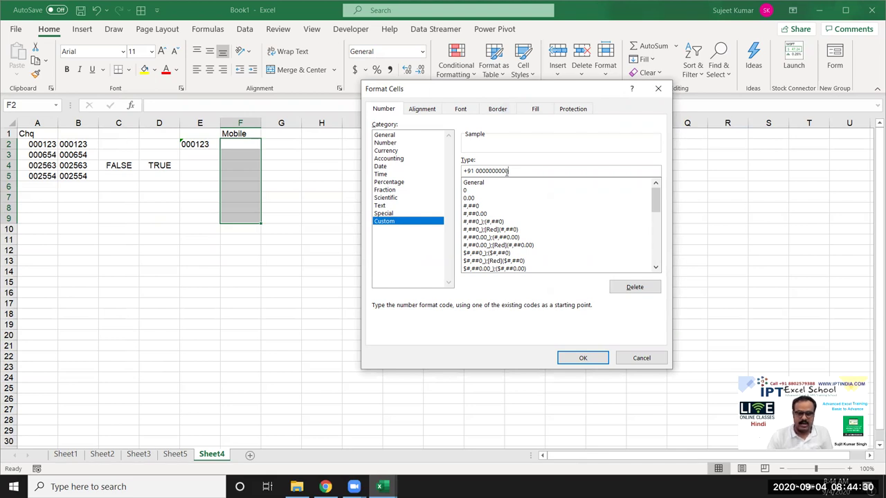
pyautogui.press('Return')
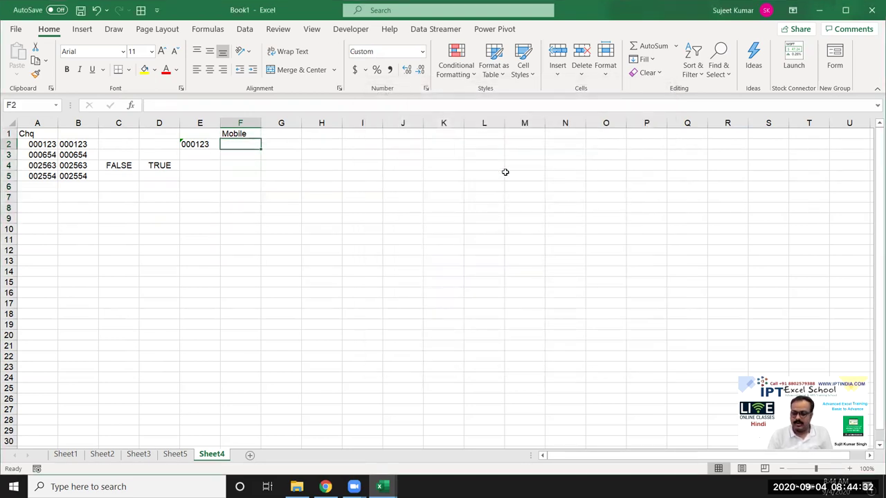
pyautogui.press('Return')
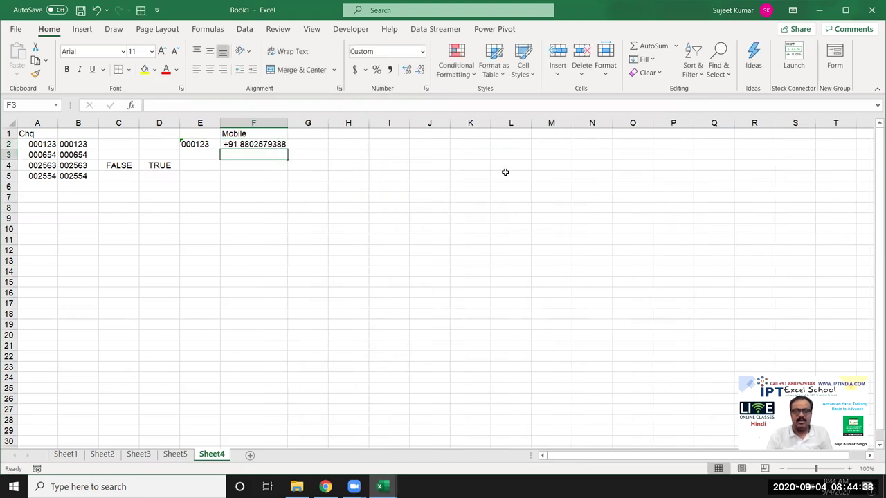
pyautogui.press('Up')
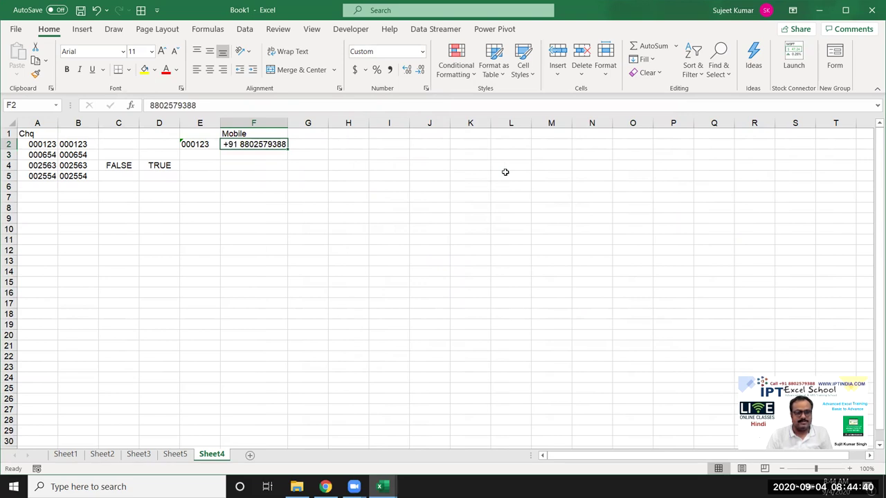
pyautogui.press('Down')
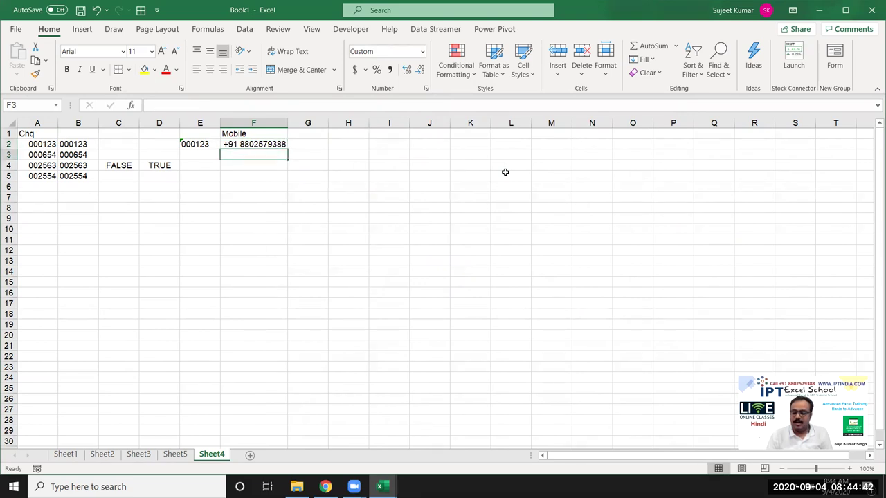
pyautogui.write('88')
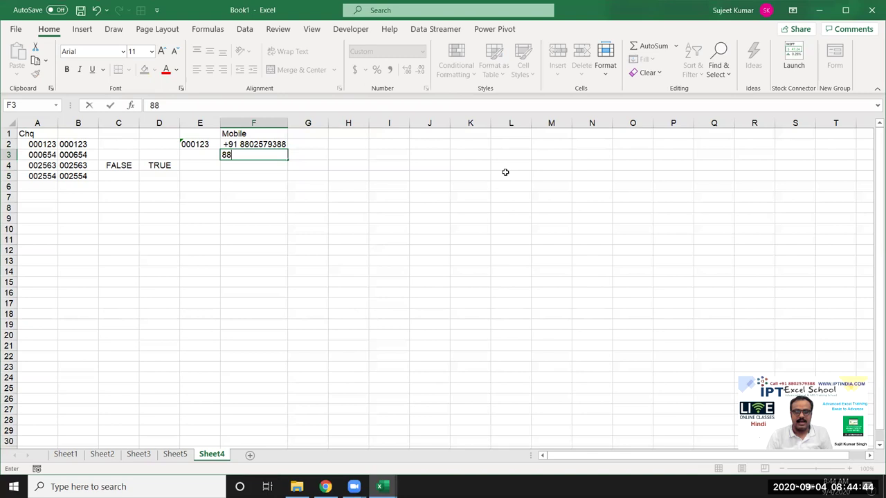
pyautogui.press('Return')
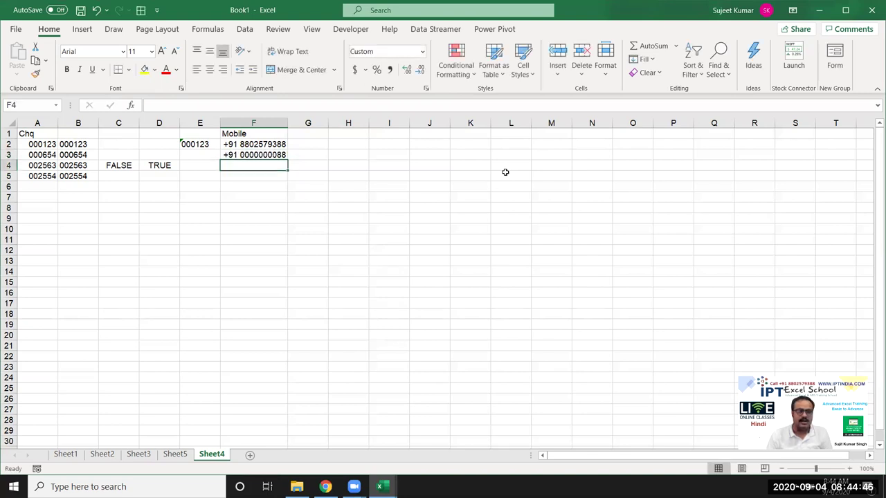
pyautogui.press('Up')
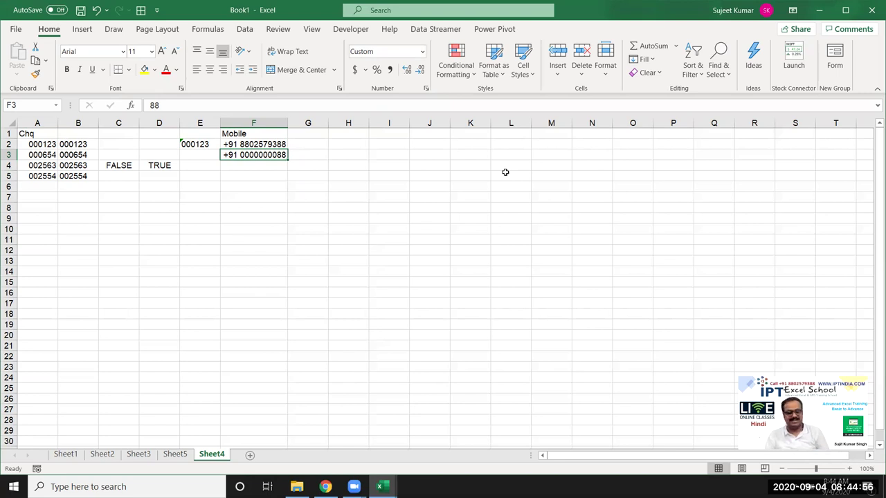
pyautogui.press('Delete')
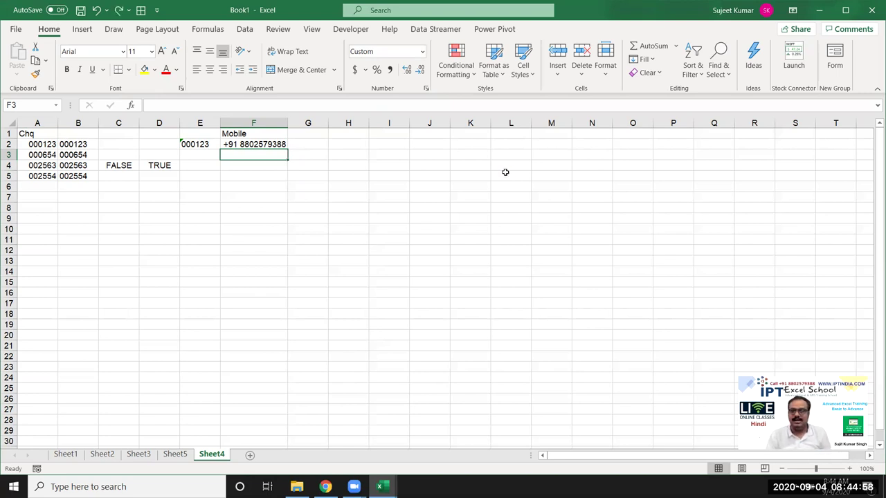
pyautogui.press('Up')
pyautogui.hotkey('shift', 'Down')
pyautogui.hotkey('shift', 'Down')
pyautogui.hotkey('shift', 'Down')
pyautogui.hotkey('shift', 'Down')
pyautogui.hotkey('shift', 'Down')
pyautogui.hotkey('shift', 'Down')
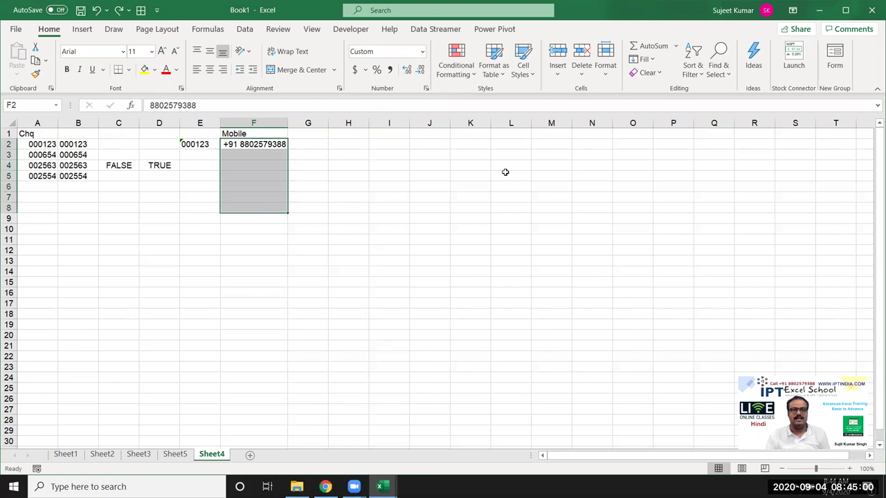
# Swap the format's zeros for # placeholders and test 880 in F3, showing +91 880
pyautogui.click(425, 88)
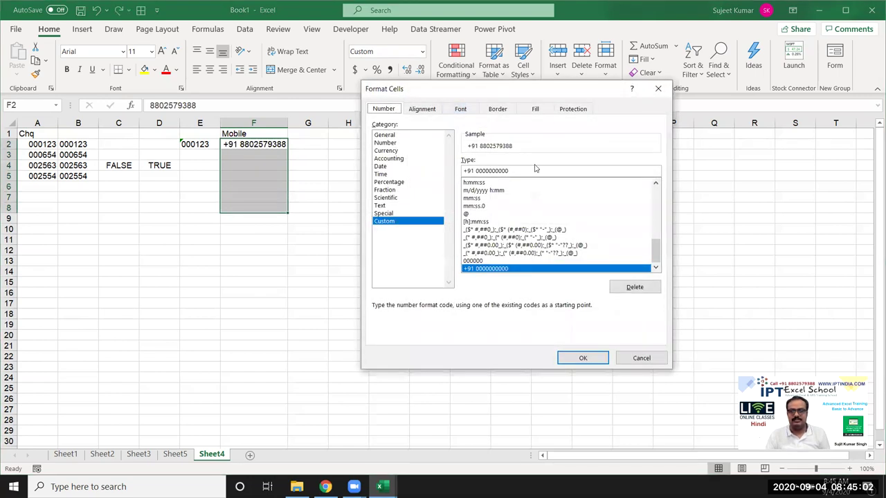
pyautogui.moveTo(533, 170); pyautogui.dragTo(483, 170)
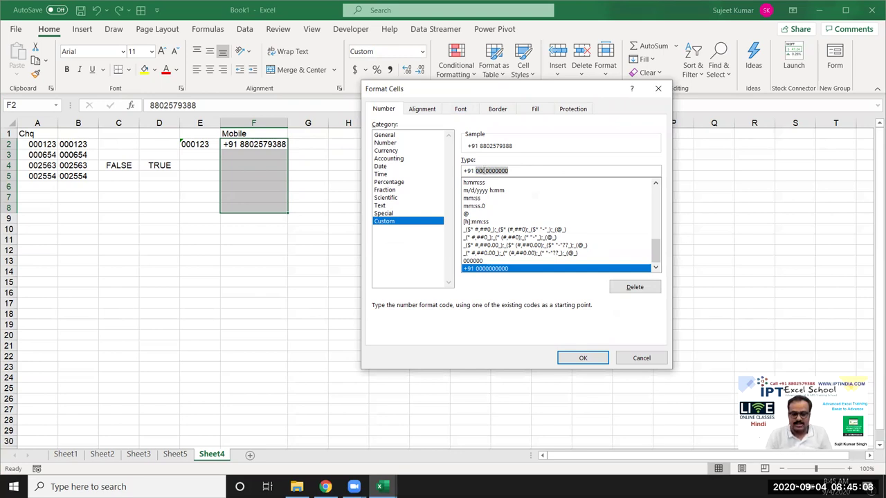
pyautogui.write('##')
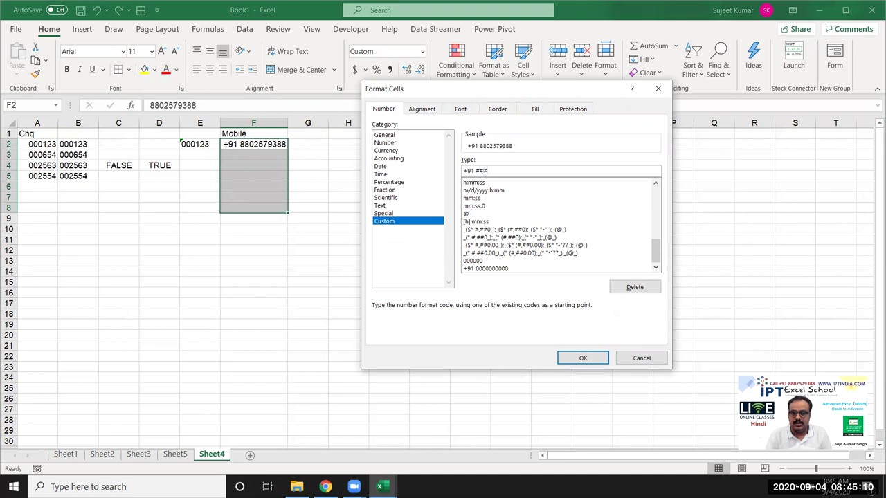
pyautogui.write('########')
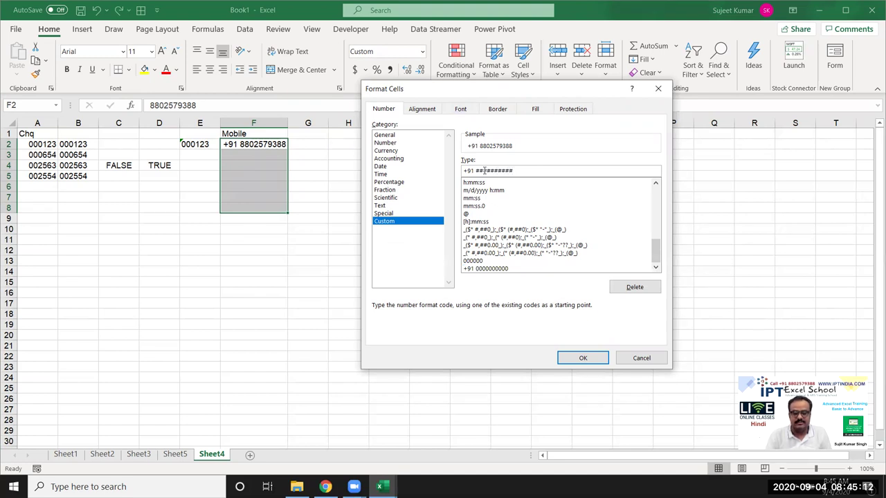
pyautogui.press('Return')
pyautogui.press('Down')
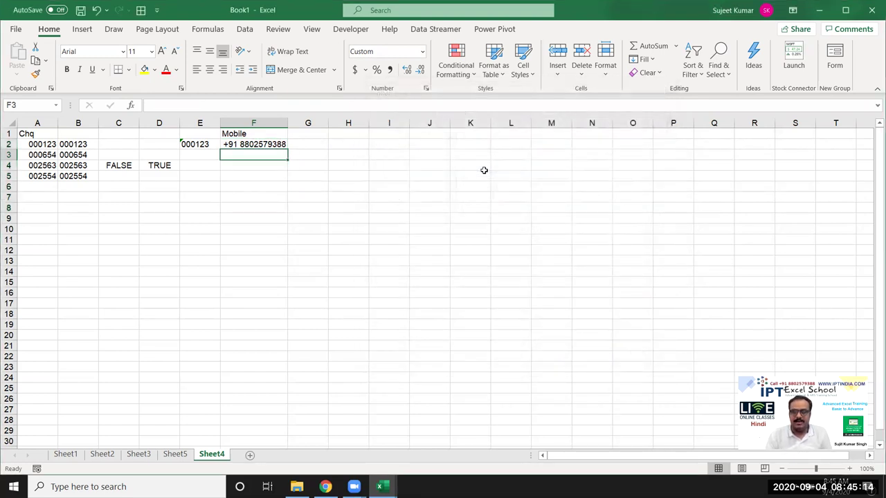
pyautogui.write('880')
pyautogui.press('Return')
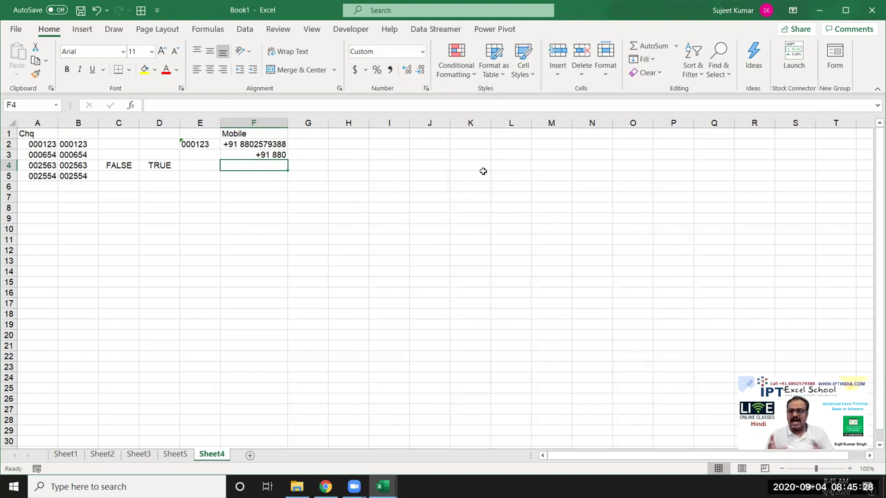
pyautogui.click(174, 228)
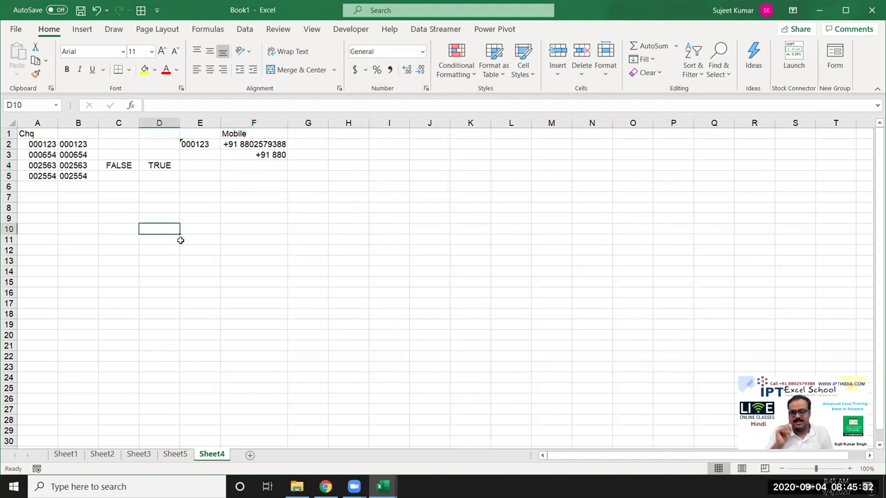
# Enter 1500 in D10, MRP 1500 in E10 and =E10+100 in E11, giving #VALUE!
pyautogui.write('1500')
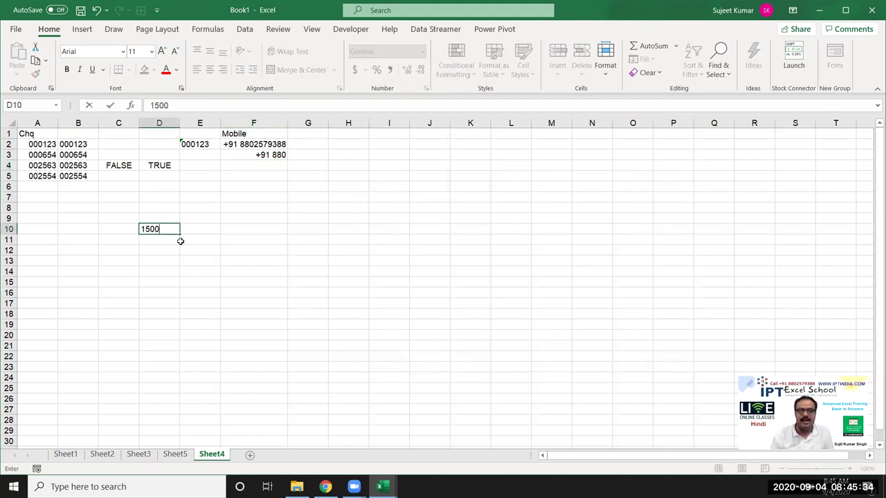
pyautogui.press('Return')
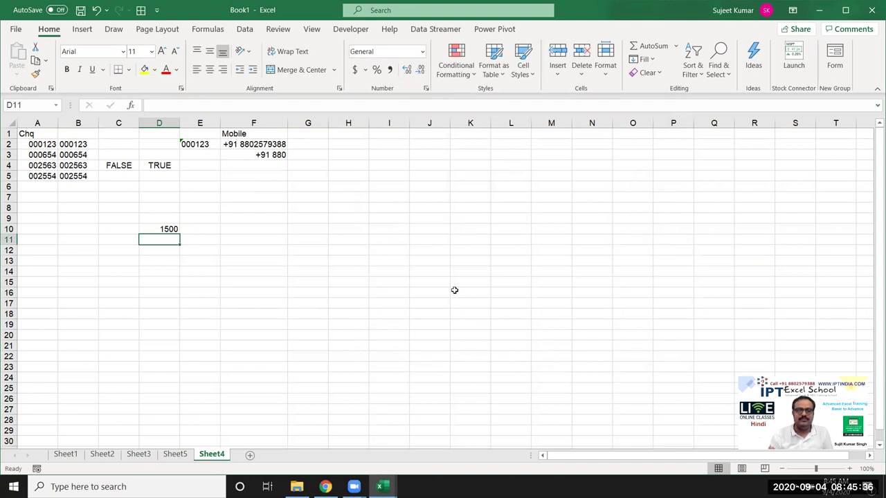
pyautogui.press('Up')
pyautogui.press('Right')
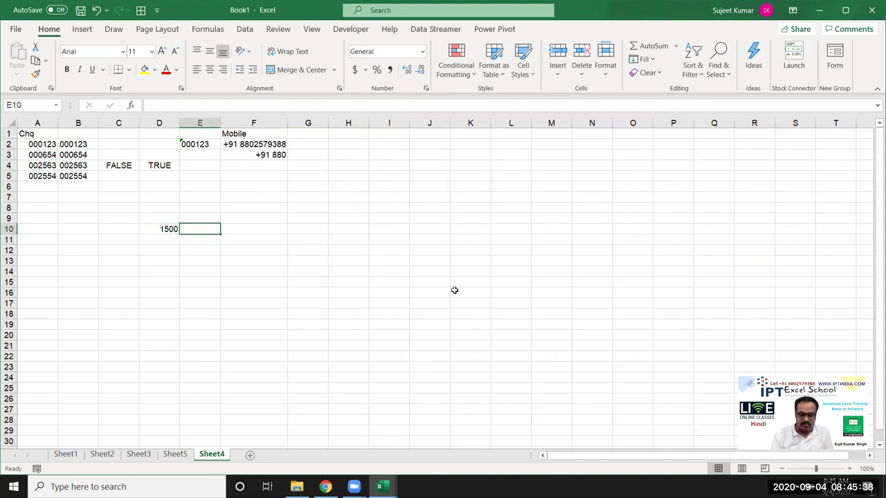
pyautogui.write('MRP 5')
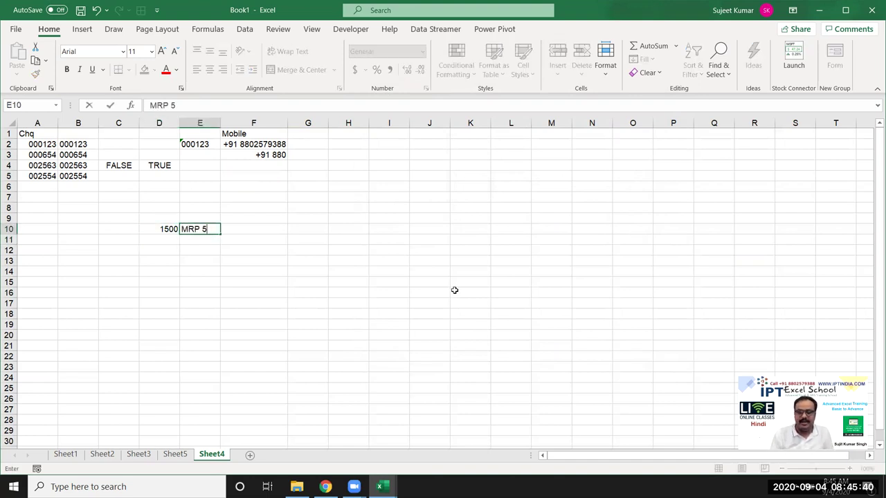
pyautogui.press('BackSpace')
pyautogui.write('1500')
pyautogui.press('Return')
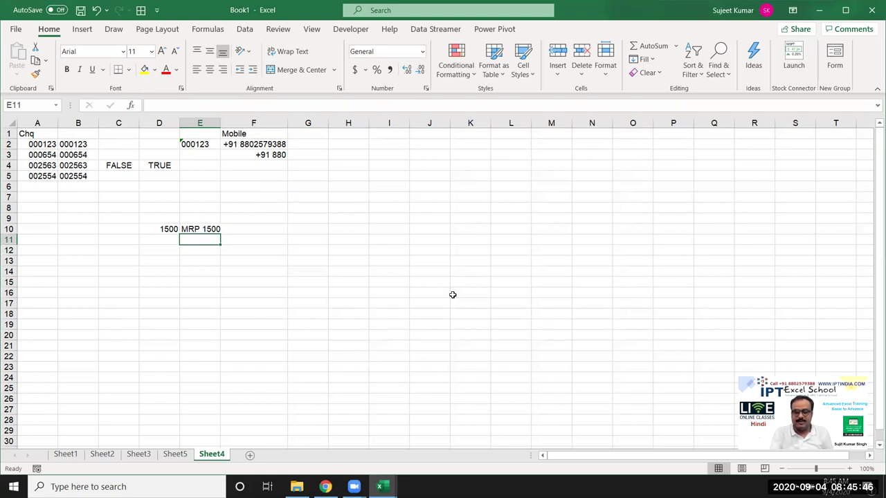
pyautogui.write('=')
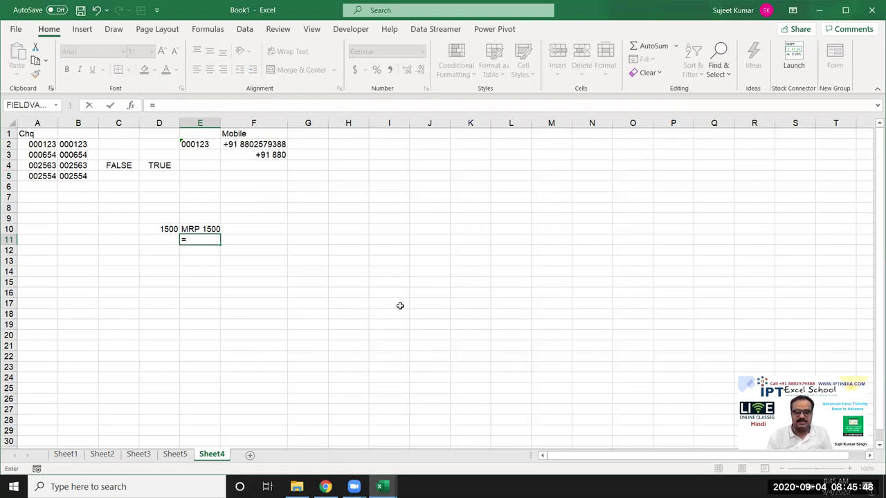
pyautogui.click(213, 225)
pyautogui.write('+100')
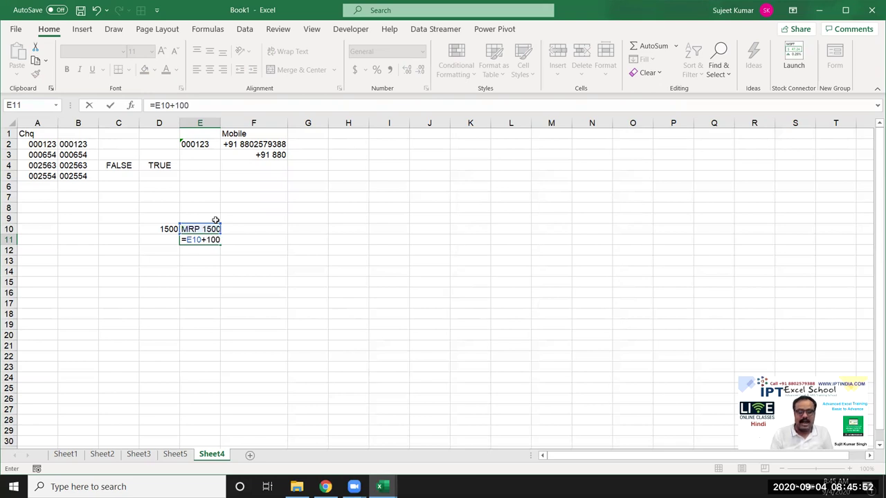
pyautogui.hotkey('ctrl', 'Return')
# Inspect the MRP text in E10, then clear E10:E11
pyautogui.press('Up')
pyautogui.press('F2')
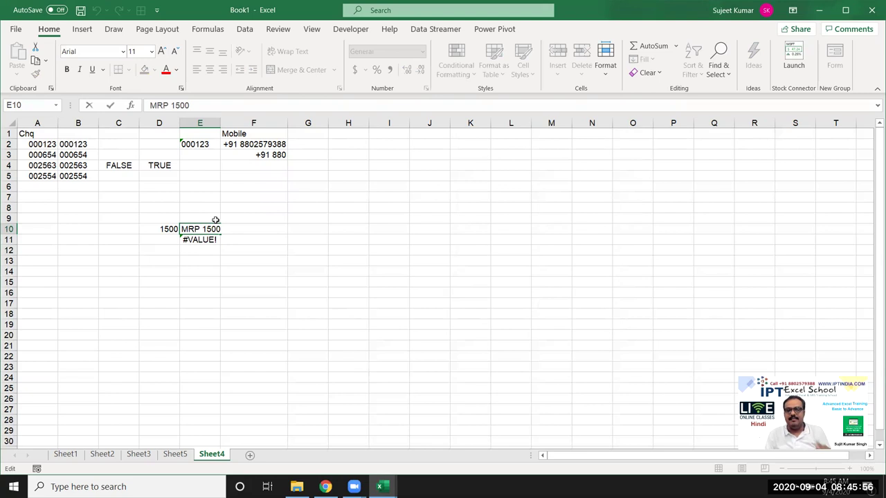
pyautogui.press('Left')
pyautogui.press('Left')
pyautogui.press('Left')
pyautogui.hotkey('shift', 'Right')
pyautogui.hotkey('shift', 'Right')
pyautogui.hotkey('shift', 'Right')
pyautogui.hotkey('shift', 'Right')
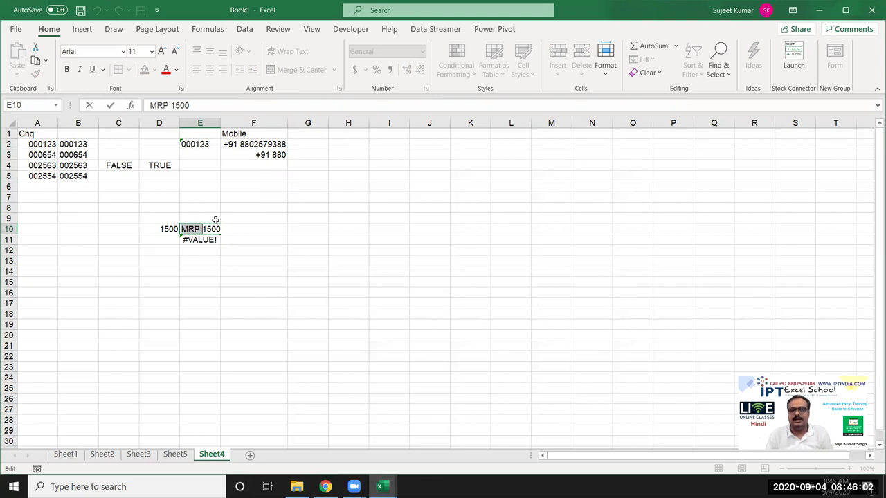
pyautogui.press('Escape')
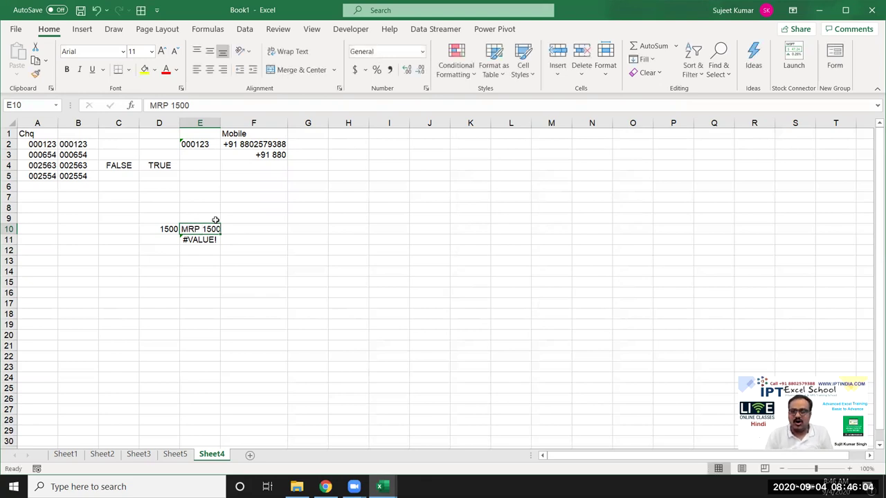
pyautogui.press('Down')
pyautogui.press('Up')
pyautogui.hotkey('shift', 'Down')
pyautogui.press('Delete')
pyautogui.press('Left')
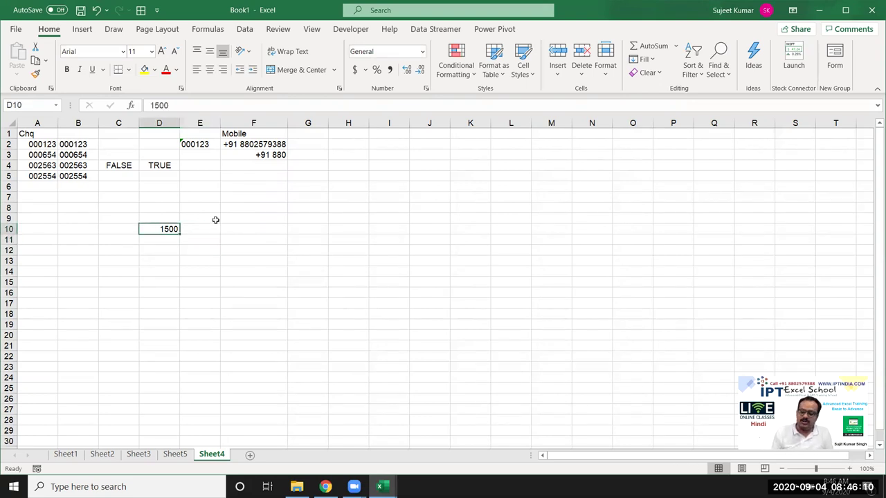
# Re-enter 1500 in D10 and give it the custom format "MRP" so only MRP displays
pyautogui.write('1500')
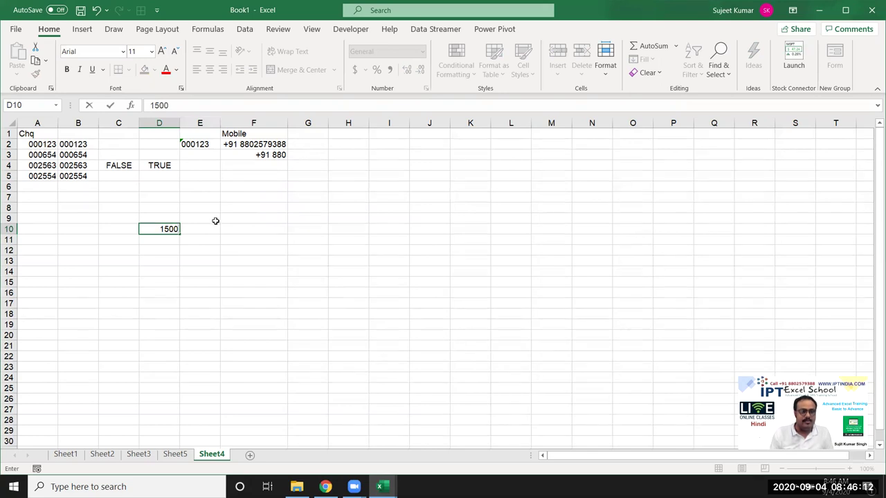
pyautogui.press('Return')
pyautogui.press('Up')
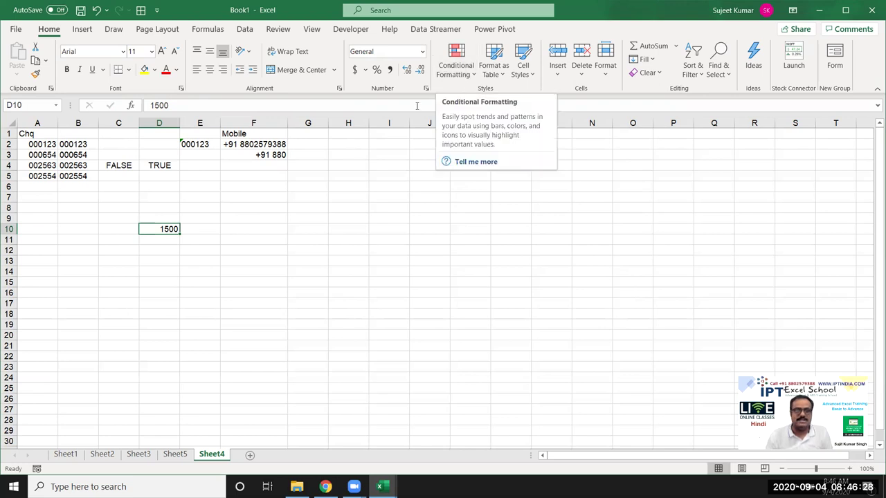
pyautogui.click(426, 90)
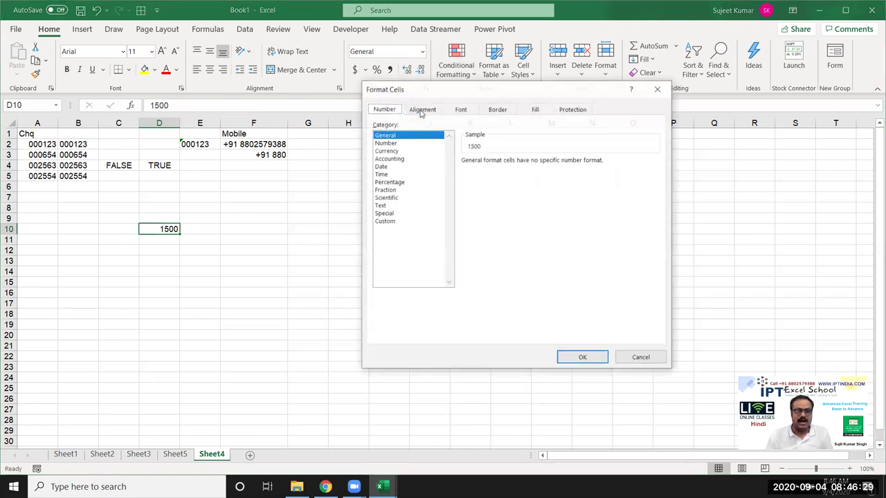
pyautogui.click(387, 221)
pyautogui.doubleClick(487, 172)
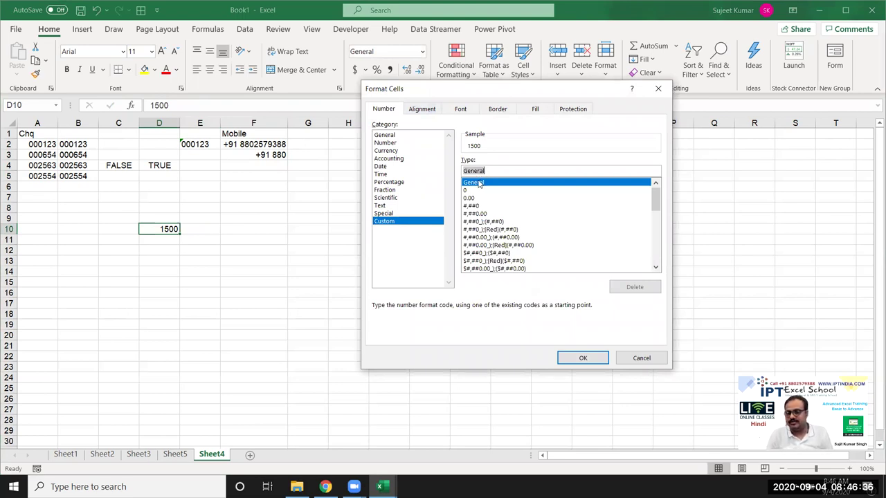
pyautogui.press('BackSpace')
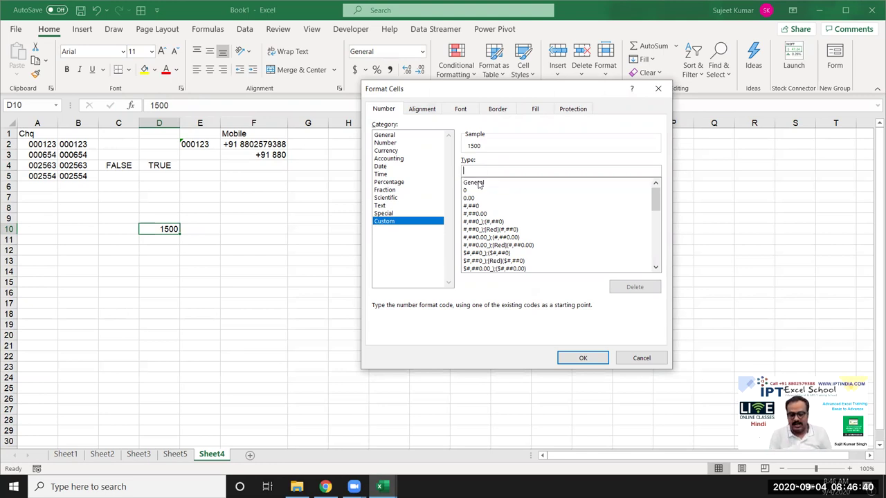
pyautogui.write('"MRP')
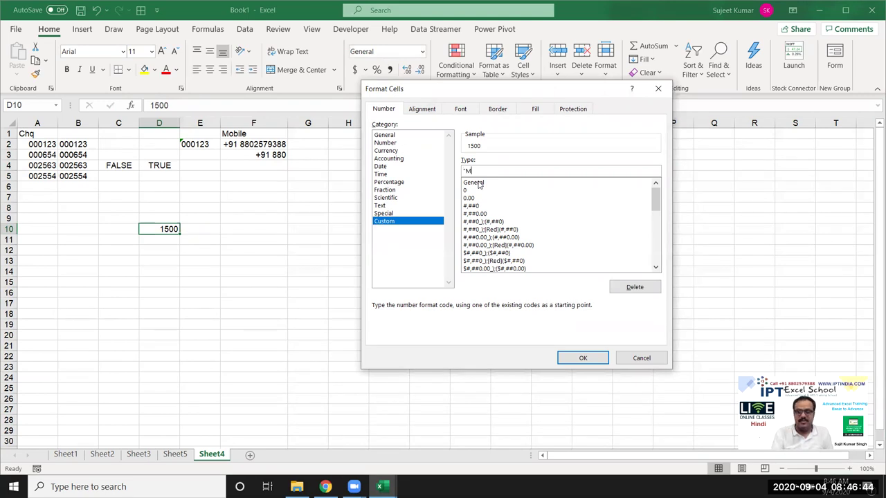
pyautogui.write('"')
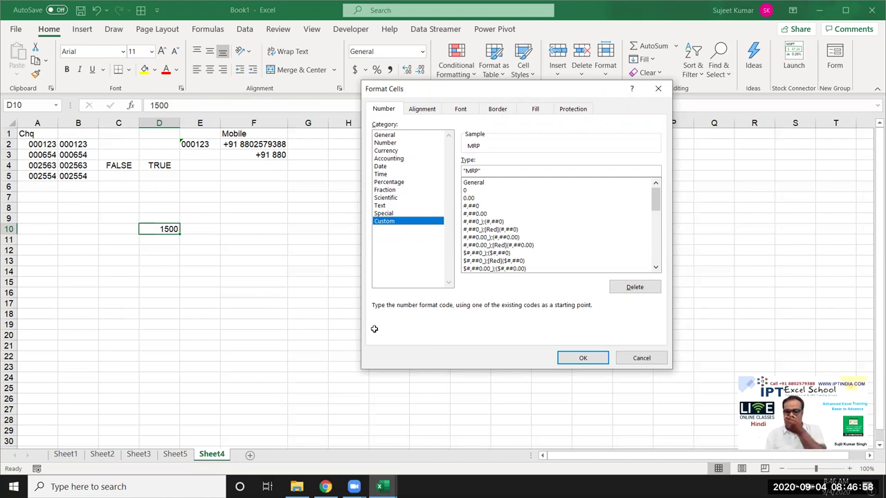
pyautogui.press('Return')
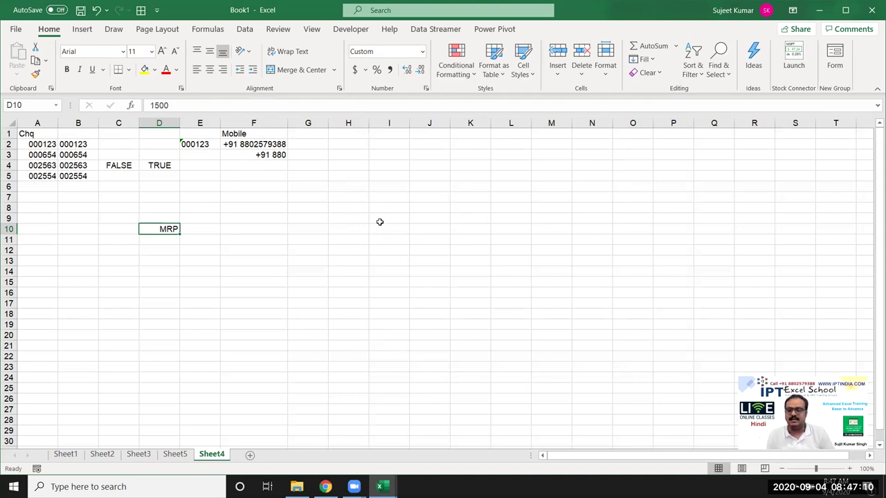
# Try "MRP" 0 and then "MRP" # as D10's custom number format
pyautogui.click(425, 88)
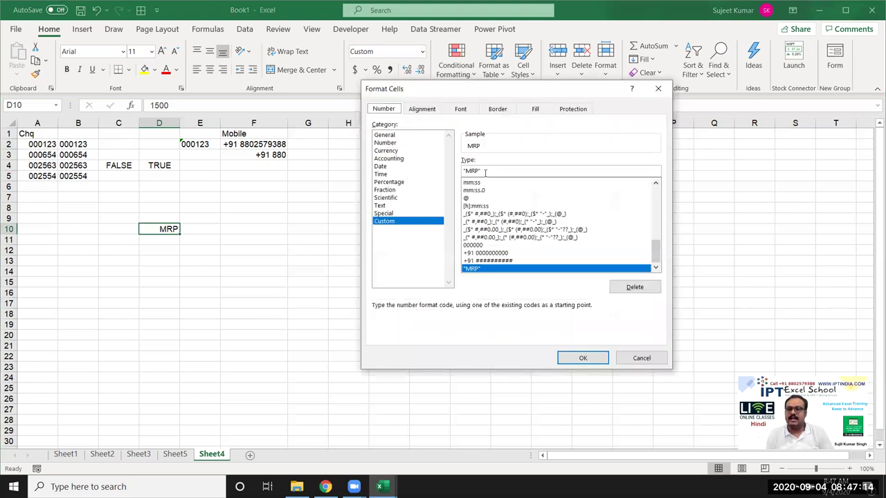
pyautogui.click(485, 172)
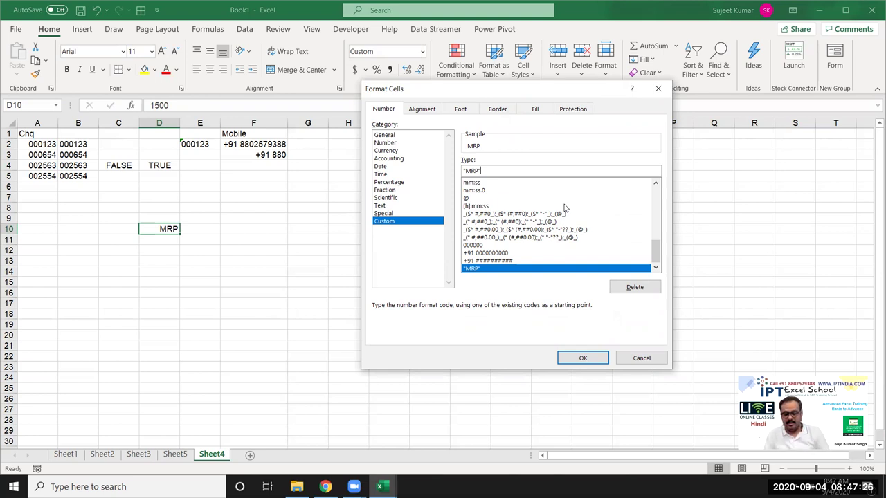
pyautogui.write('0')
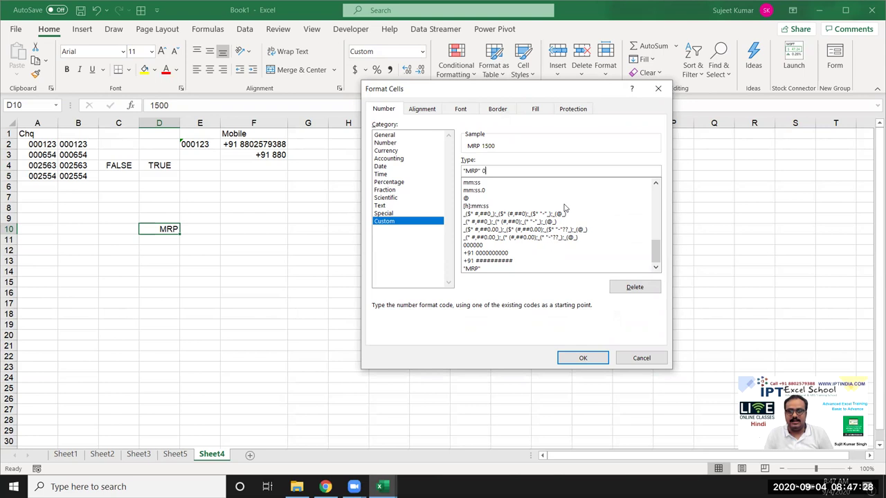
pyautogui.click(583, 358)
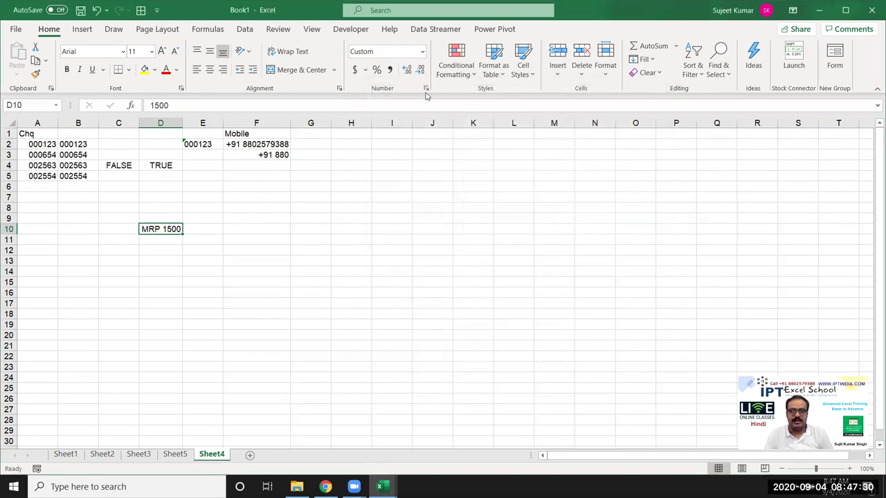
pyautogui.hotkey('ctrl', '1')
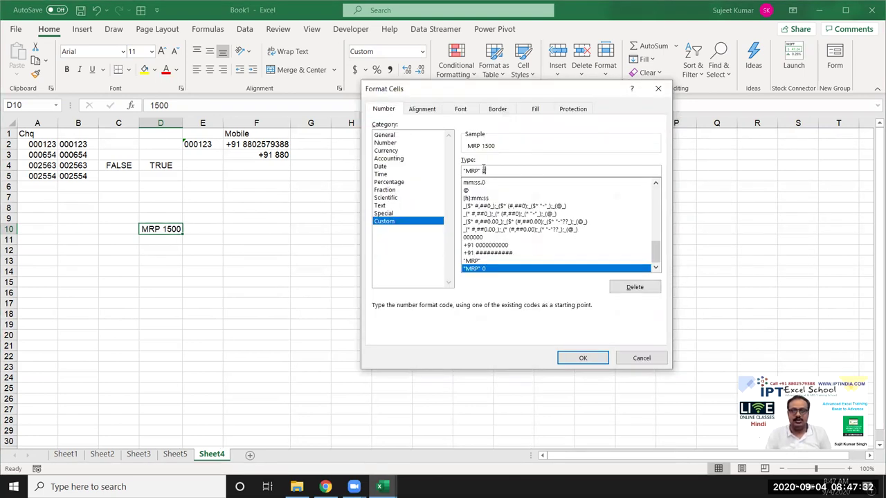
pyautogui.press('Return')
pyautogui.press('Up')
pyautogui.press('Down')
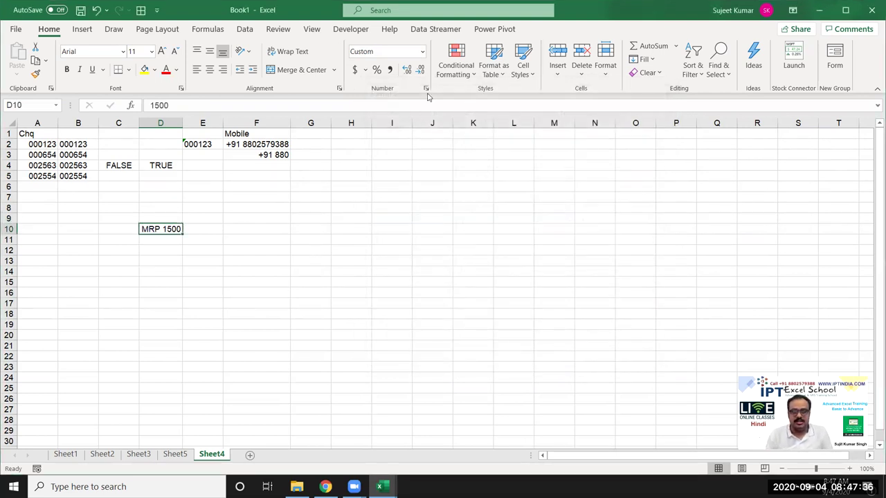
# Change D10's format to "MRP" 00 and enter 5 so it shows MRP 05
pyautogui.click(426, 88)
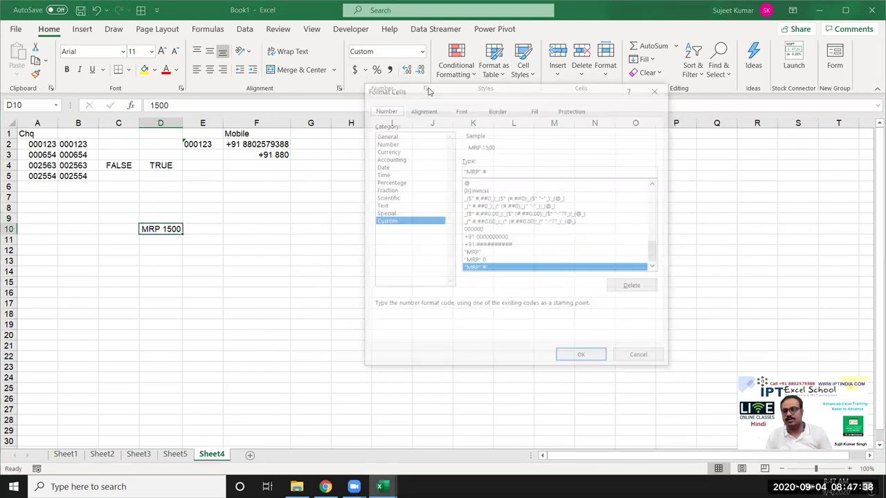
pyautogui.click(489, 172)
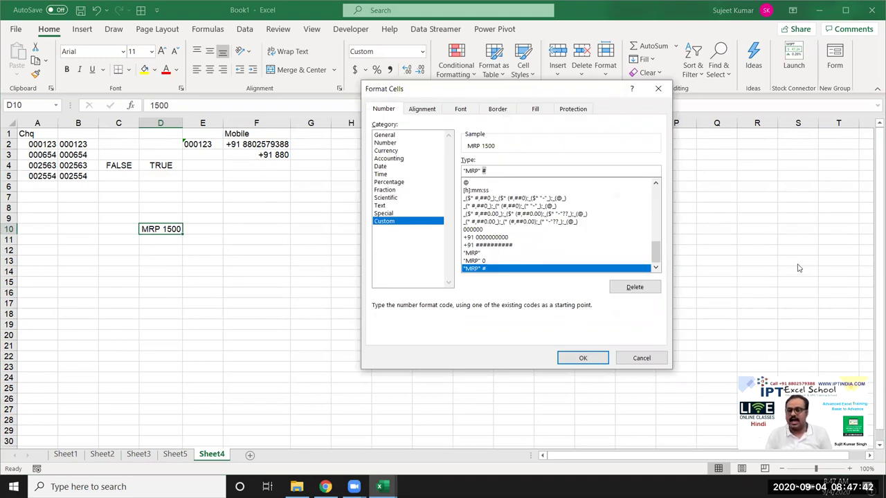
pyautogui.write('0')
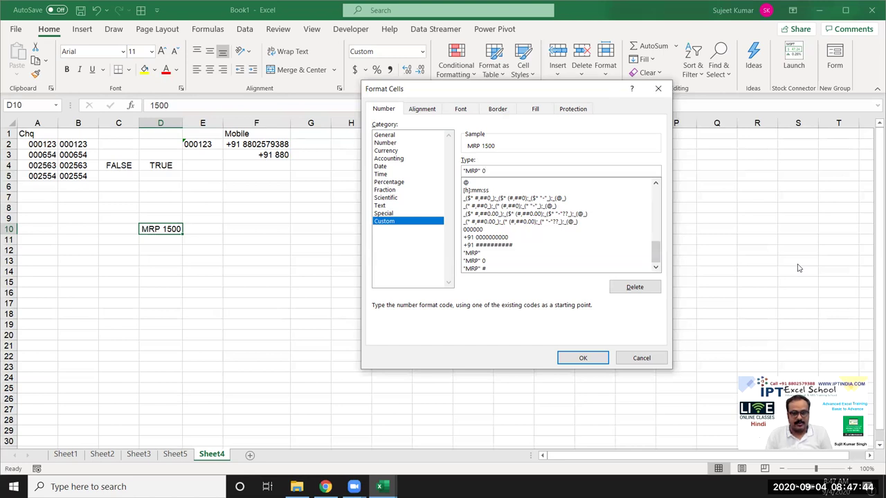
pyautogui.write('0')
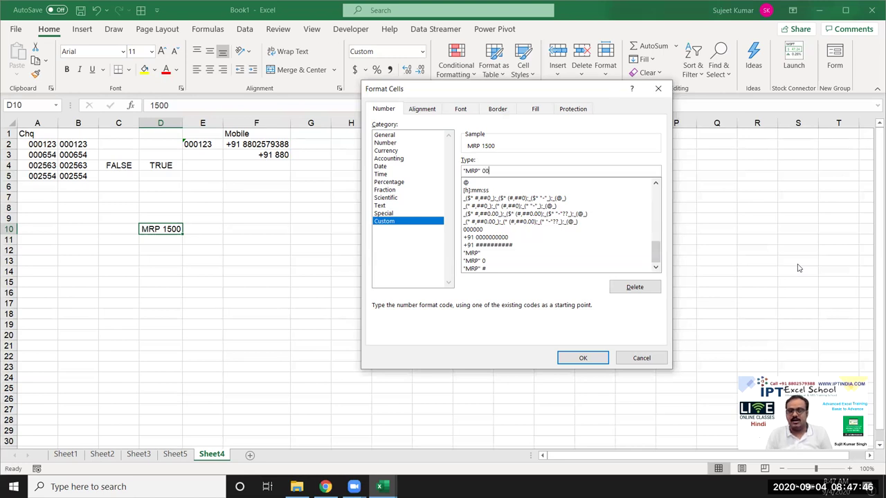
pyautogui.press('Return')
pyautogui.write('5')
pyautogui.press('Return')
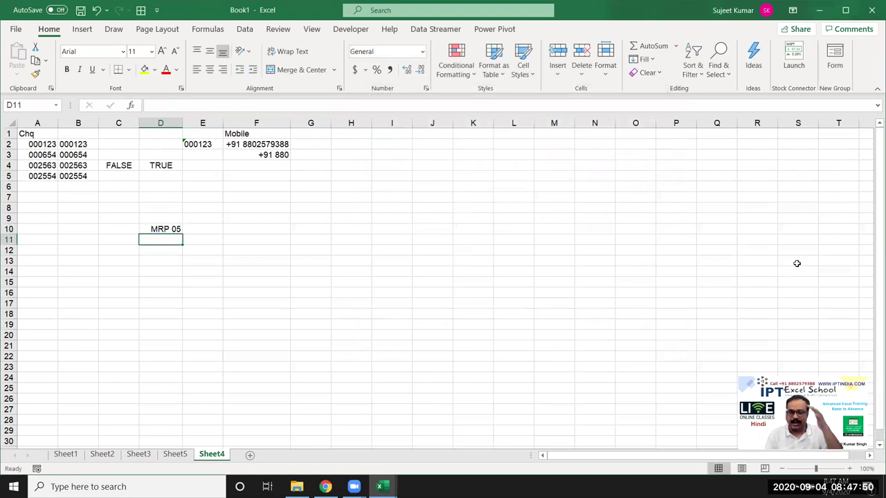
# Replace 00 with ## in D10's custom format so 5 displays as MRP 5
pyautogui.press('Up')
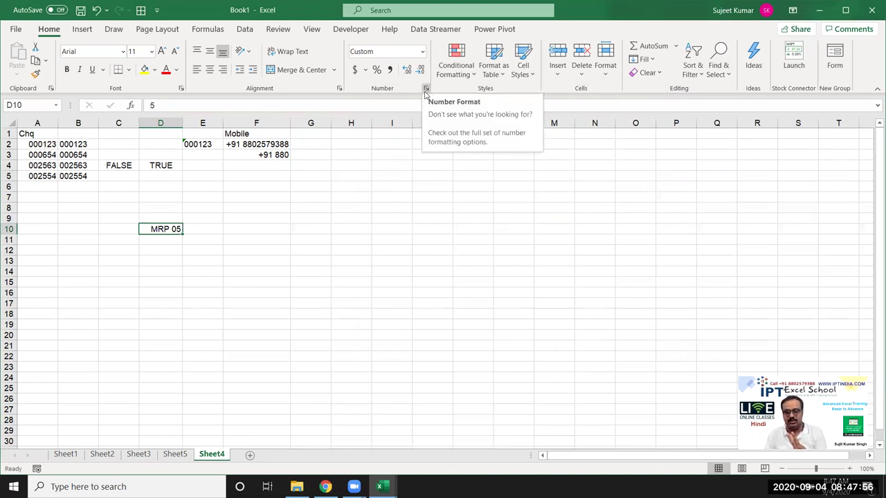
pyautogui.click(425, 88)
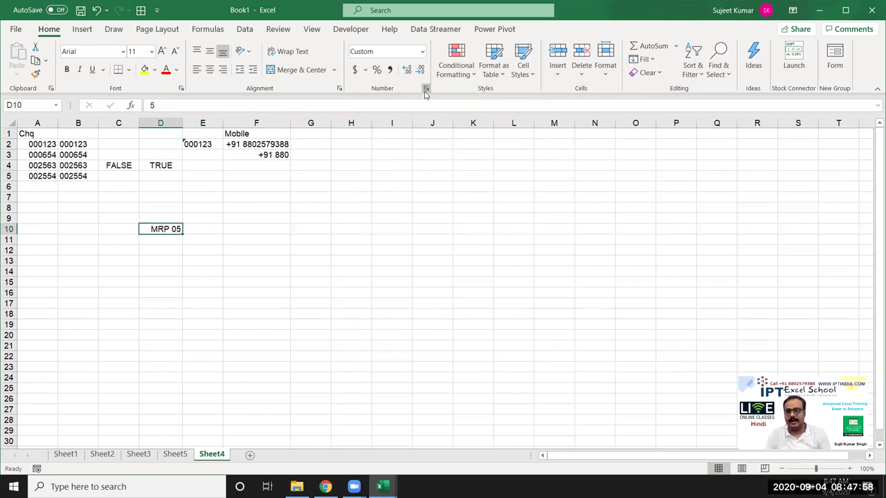
pyautogui.moveTo(481, 170); pyautogui.dragTo(491, 170)
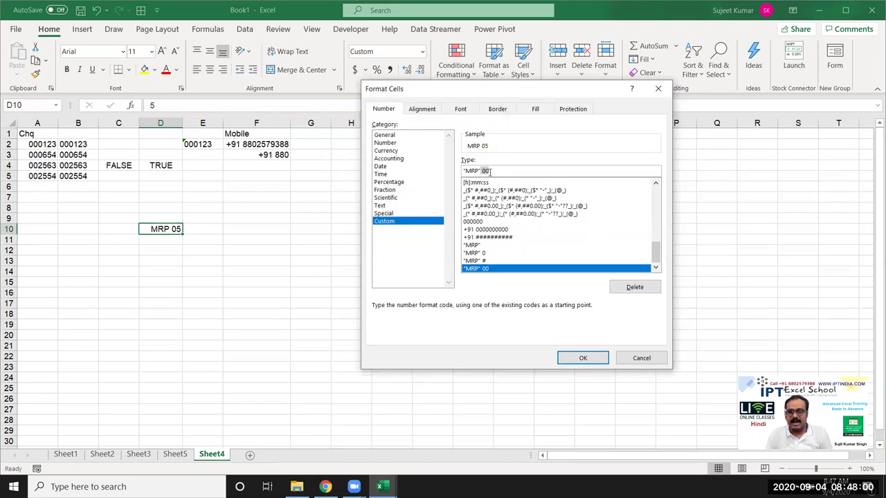
pyautogui.press('BackSpace')
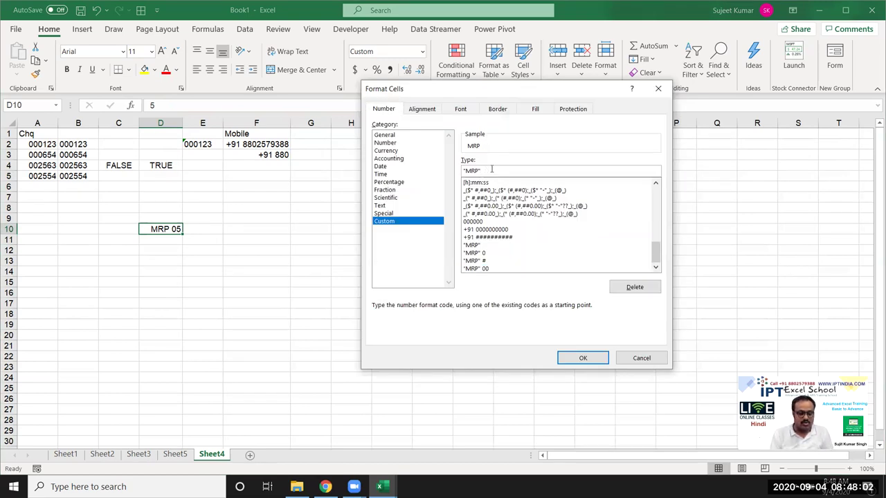
pyautogui.write('##')
pyautogui.press('Return')
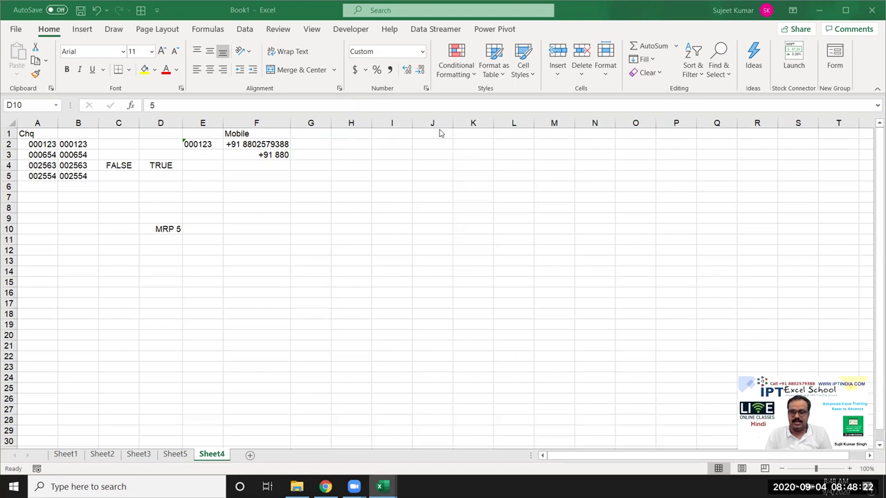
pyautogui.click(190, 235)
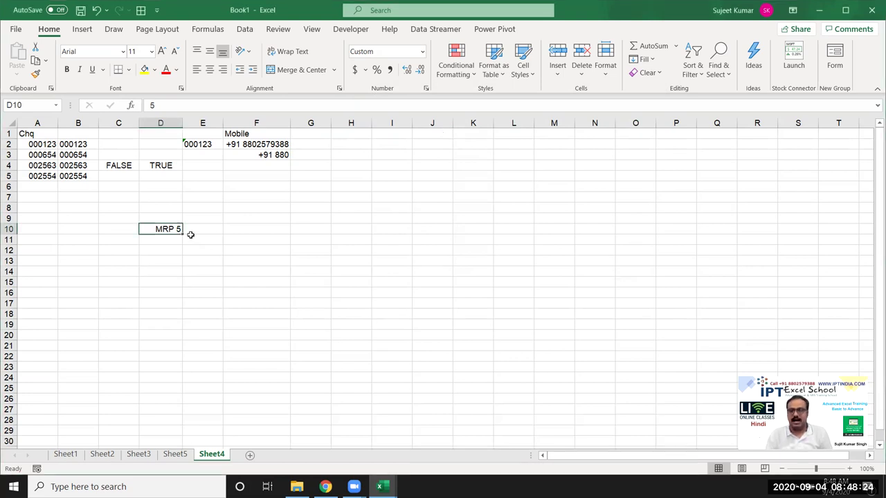
# Enter the heading 'CC No' in G1, a masked sample card number in G2, and a plain 8-digit number in G3
pyautogui.click(323, 135)
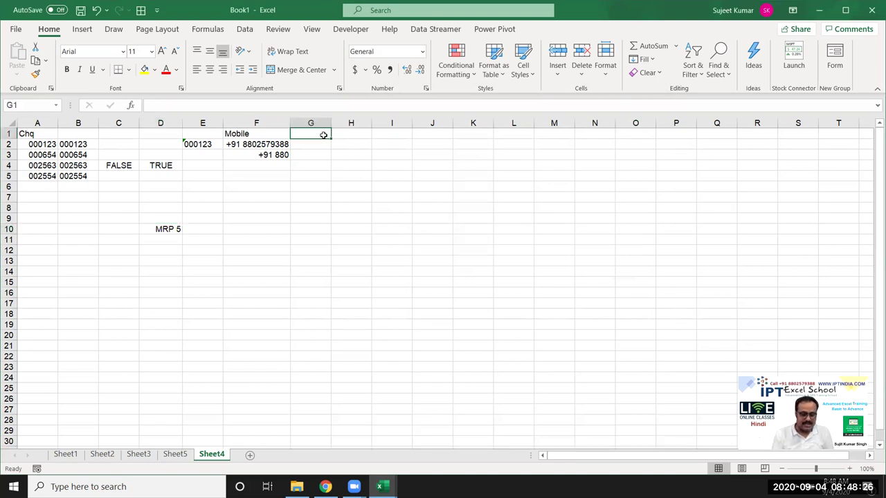
pyautogui.write('C')
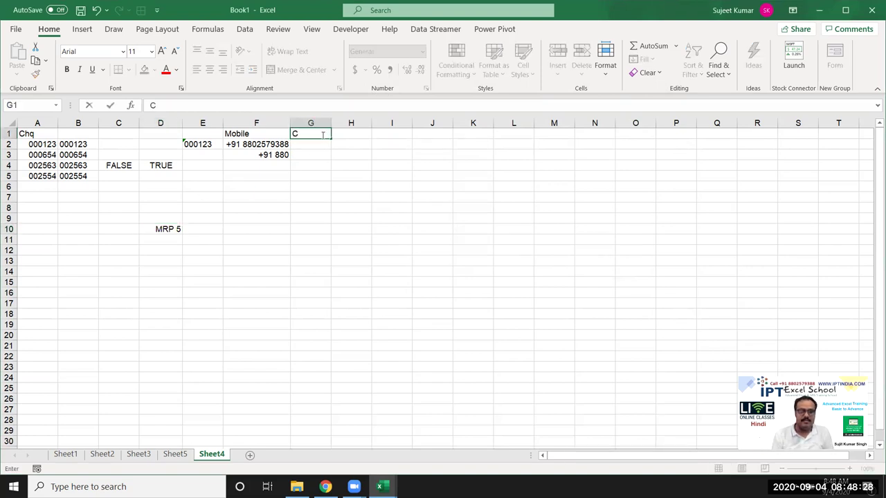
pyautogui.write('C')
pyautogui.write(' No.')
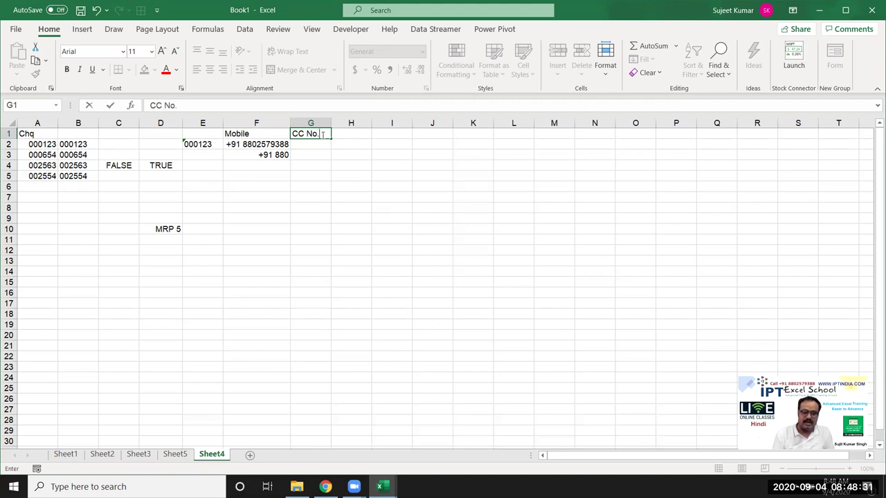
pyautogui.press('Return')
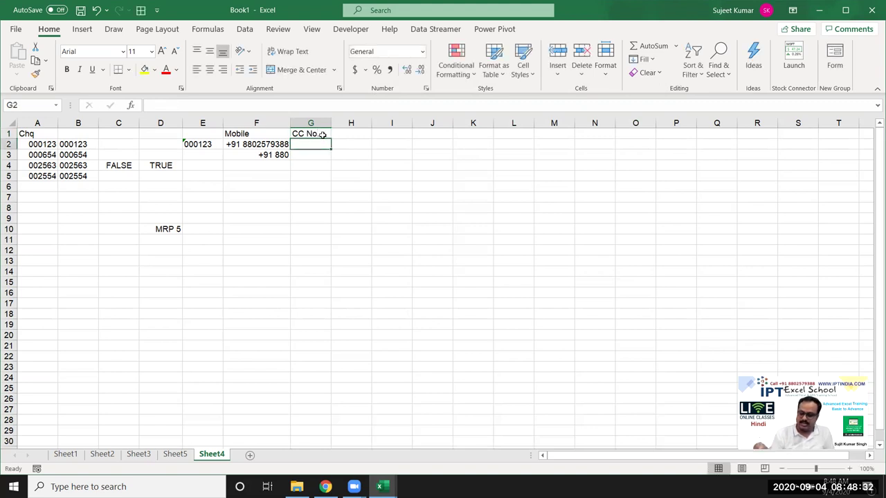
pyautogui.write('1236')
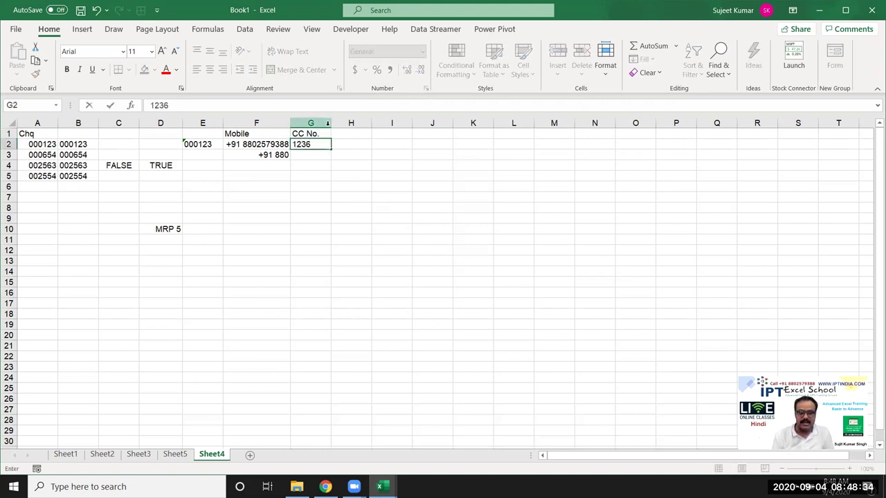
pyautogui.write(' XXXX')
pyautogui.write(' XXXX')
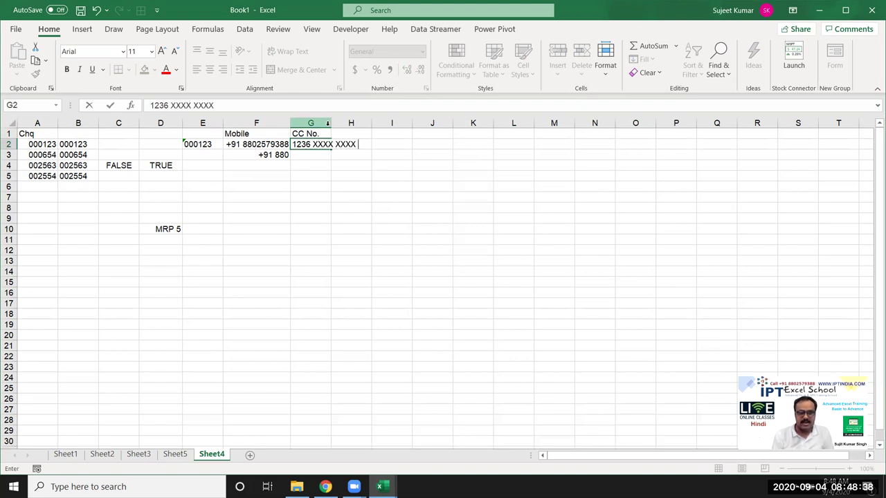
pyautogui.write(' 7854')
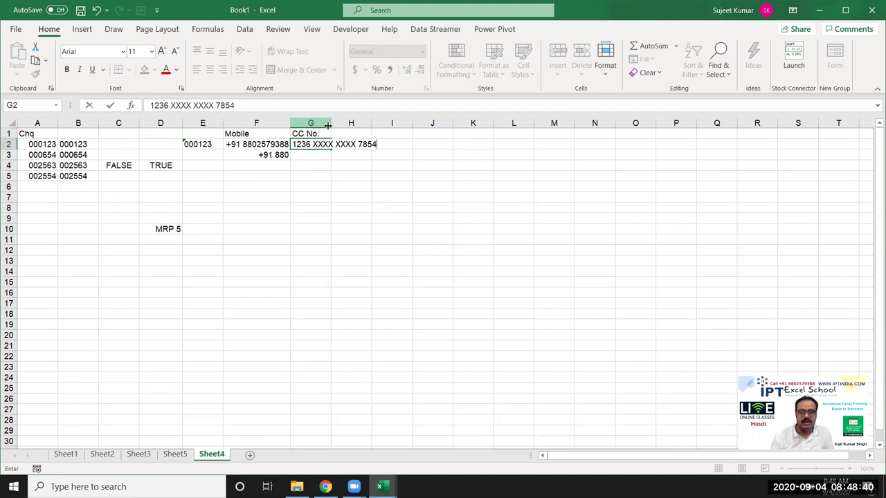
pyautogui.press('Return')
pyautogui.write('12368521')
pyautogui.press('Return')
pyautogui.press('Up')
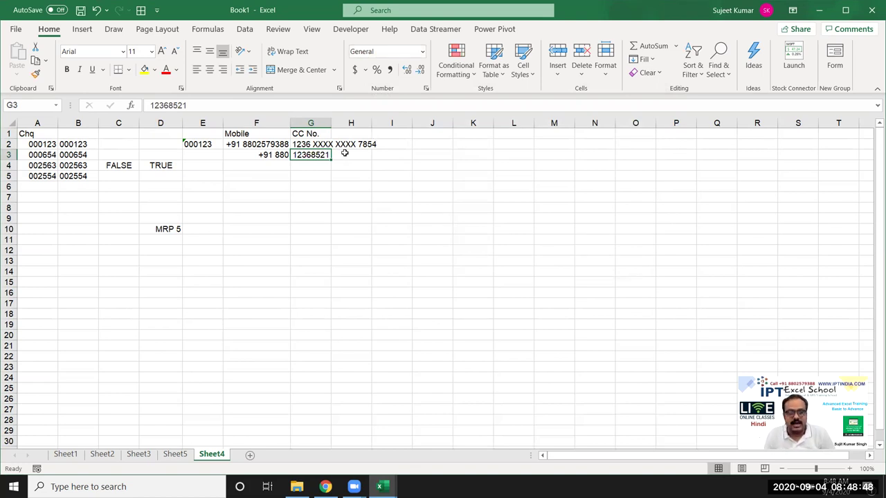
# Give G3 the custom format 0000 "XXXX XXXX " 0000 so its number appears masked
pyautogui.click(426, 90)
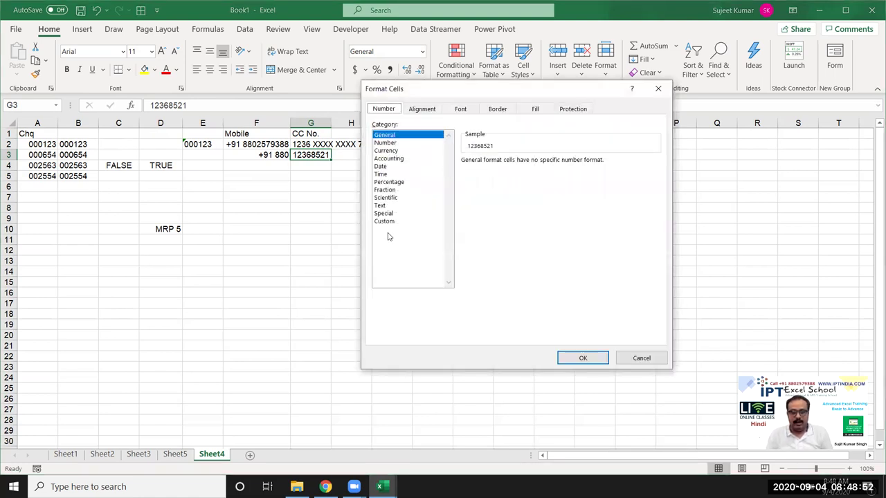
pyautogui.click(390, 222)
pyautogui.doubleClick(475, 171)
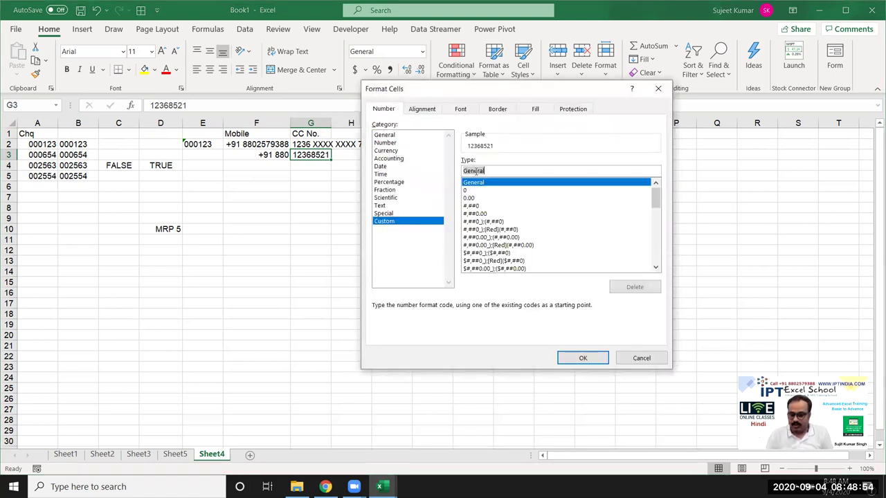
pyautogui.write('0000')
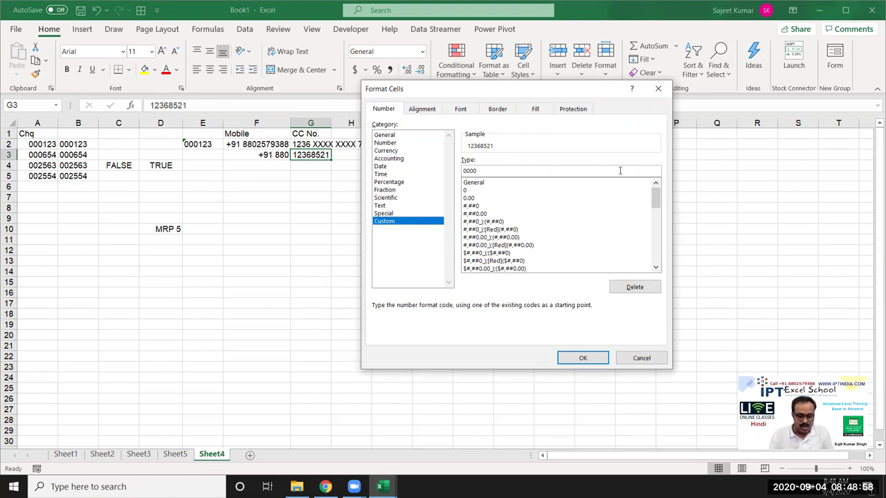
pyautogui.write(' "X')
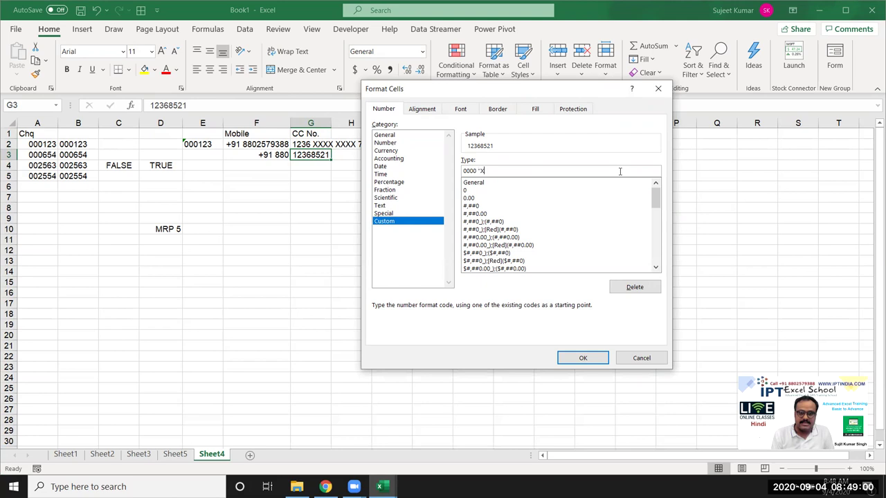
pyautogui.write('XXX')
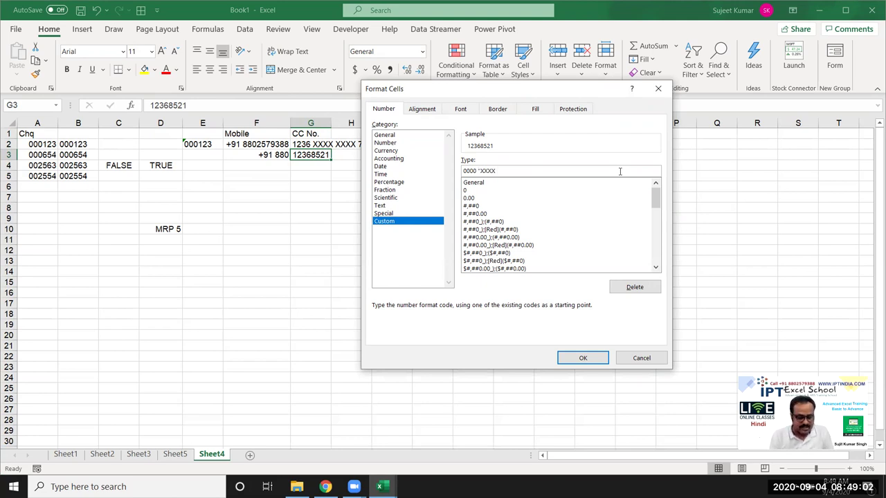
pyautogui.write(' XXXX ')
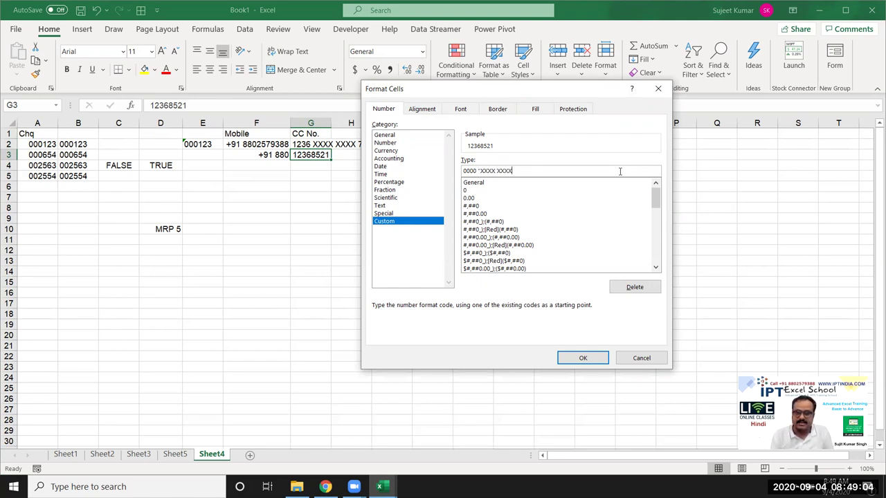
pyautogui.write('" 0000')
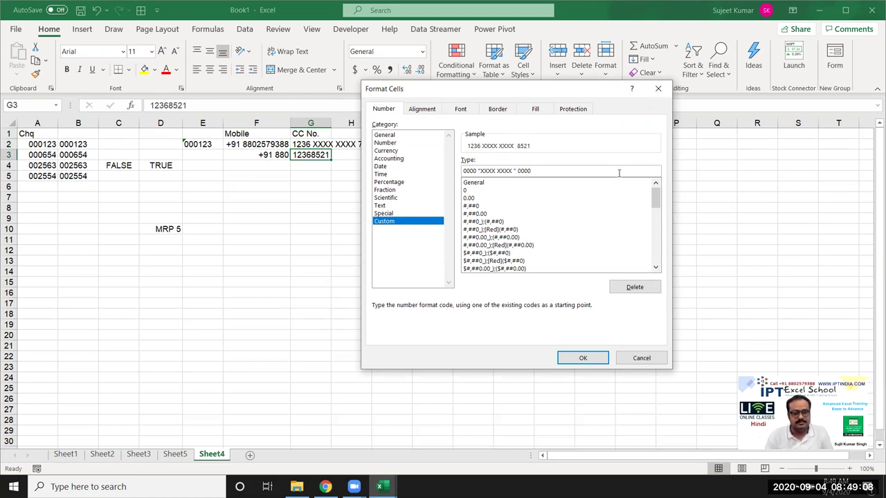
pyautogui.press('Return')
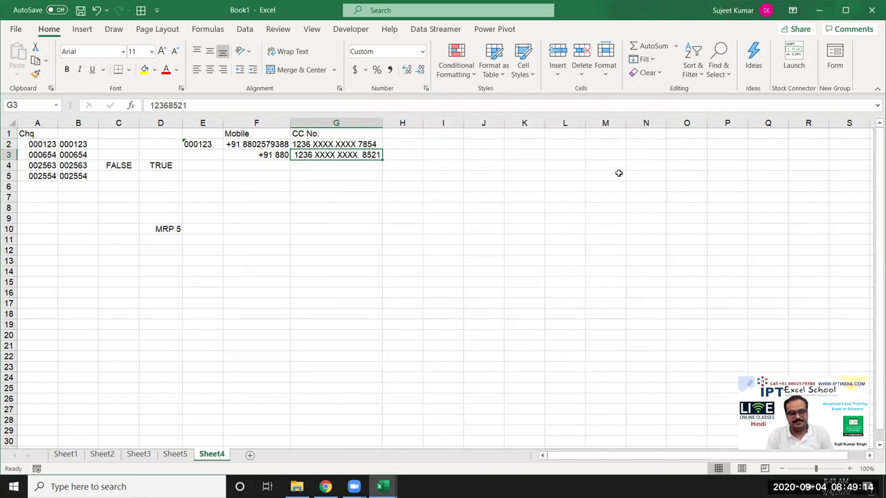
# Enter 25.60 in F10, format it as 0# "Rupees" .00 "Paise", then change the value to 65.8
pyautogui.click(265, 234)
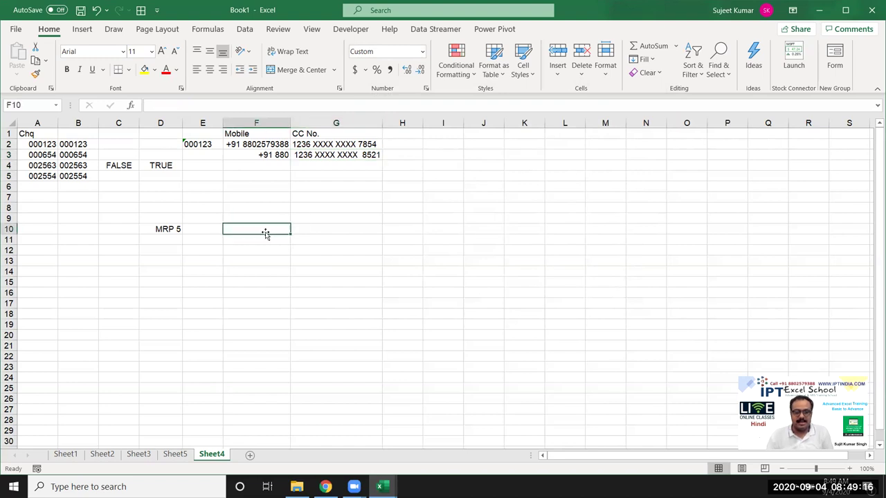
pyautogui.write('25.60')
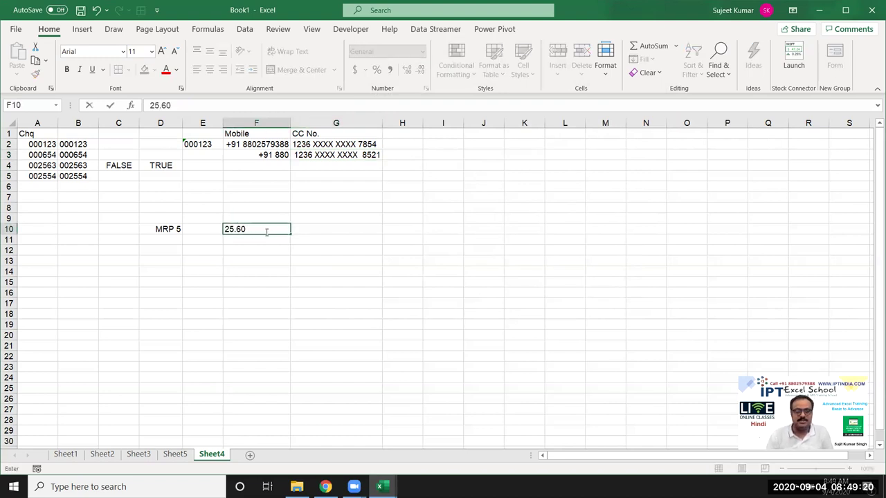
pyautogui.press('Return')
pyautogui.click(265, 231)
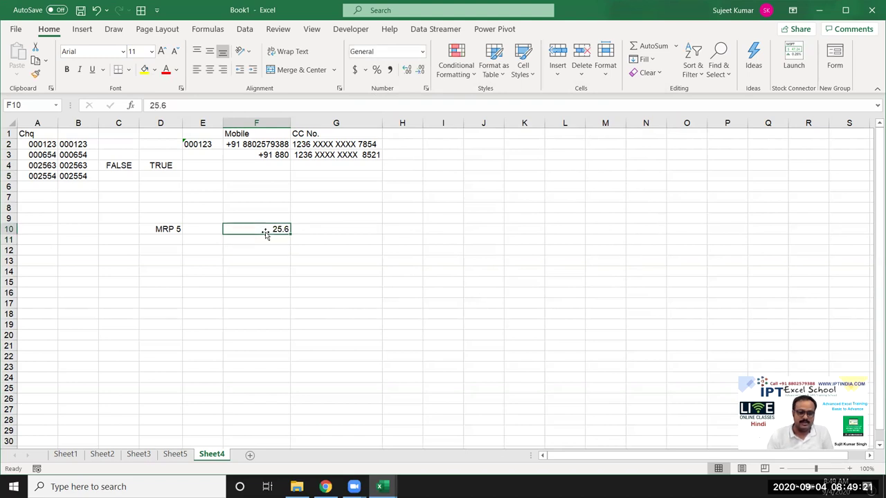
pyautogui.click(425, 88)
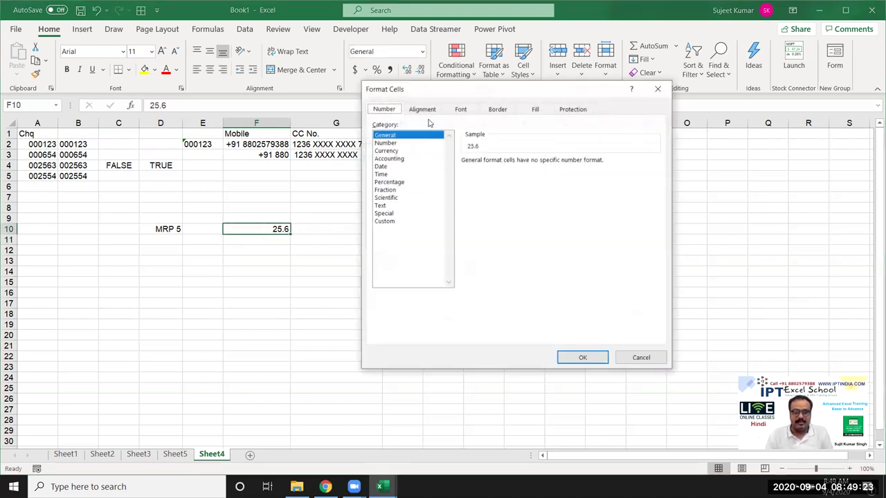
pyautogui.click(391, 222)
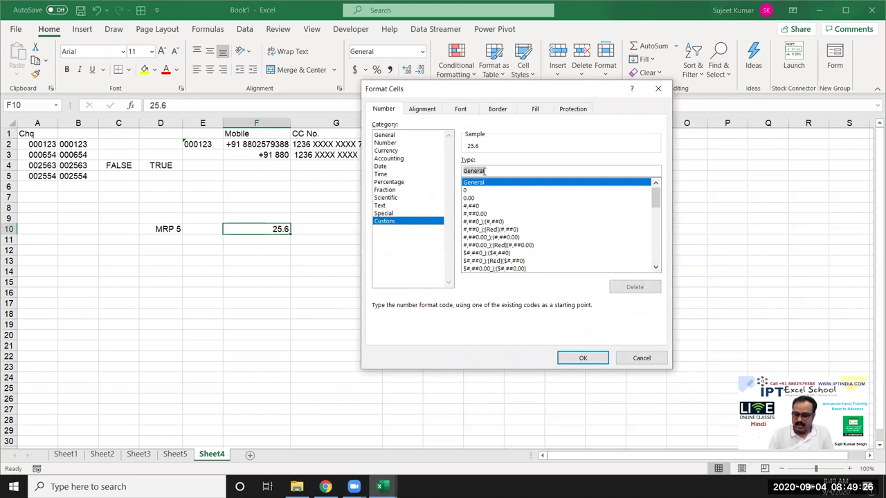
pyautogui.write('0')
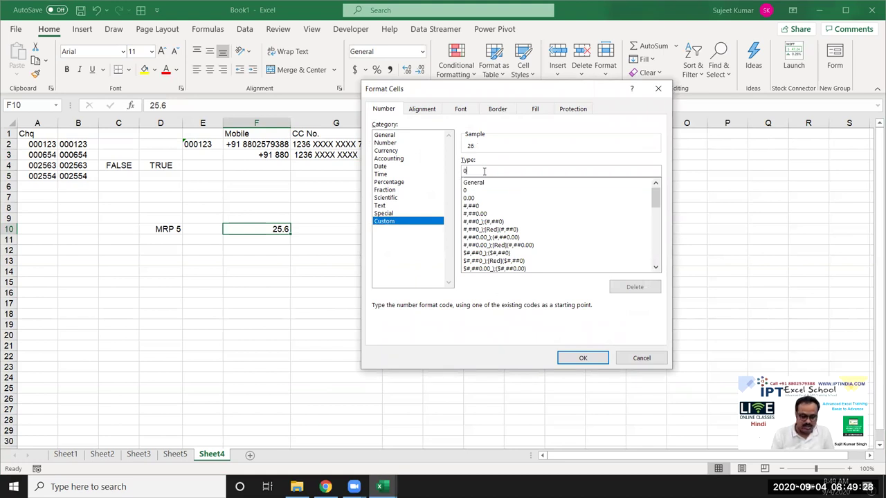
pyautogui.write('# "R')
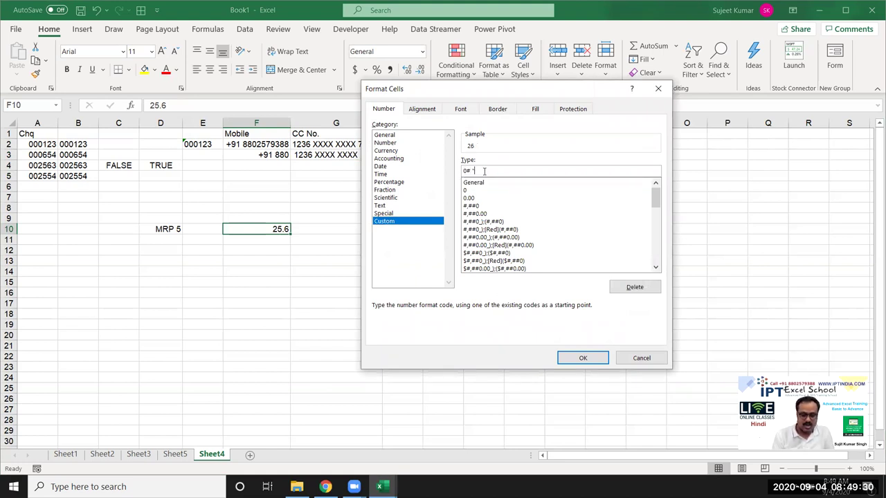
pyautogui.write('up')
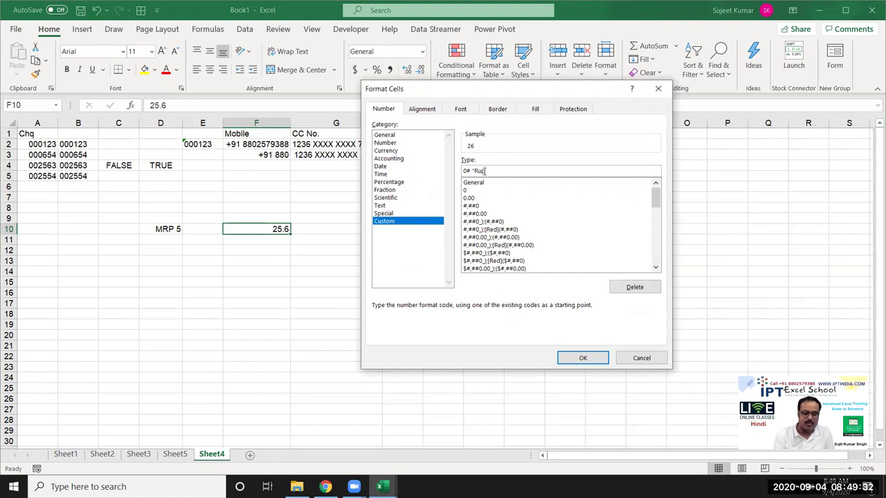
pyautogui.write('ees')
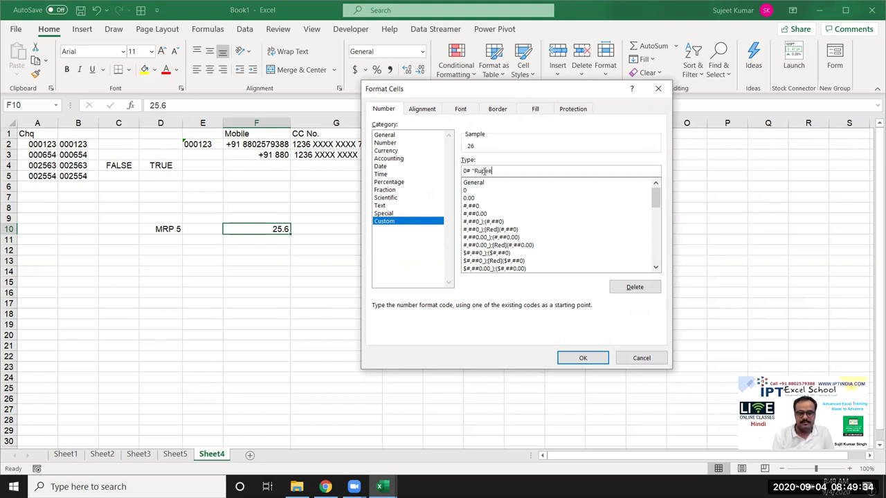
pyautogui.write('" .')
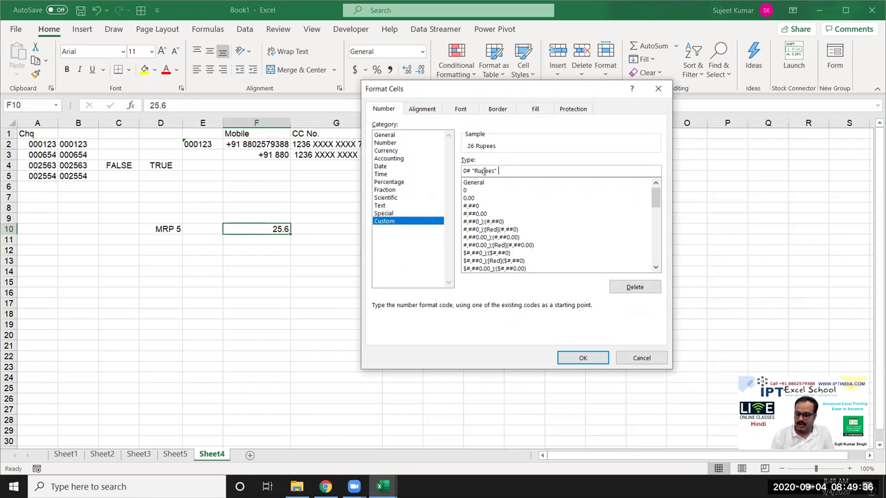
pyautogui.write('00 "P')
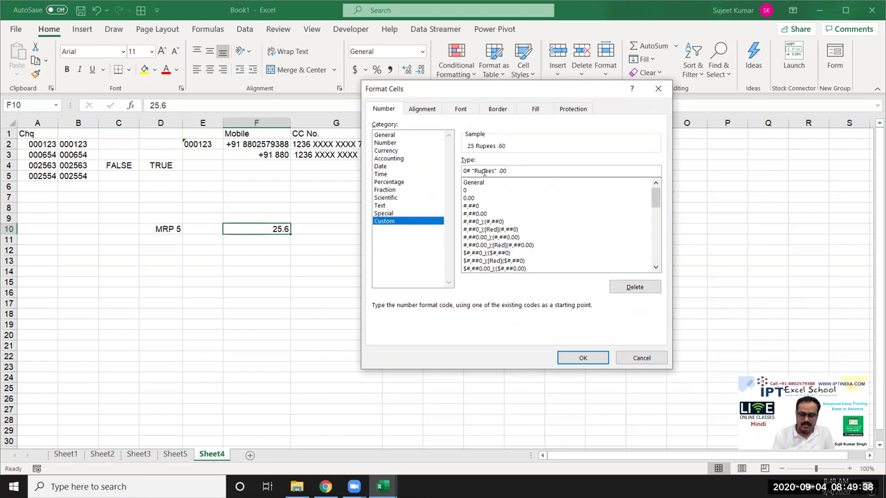
pyautogui.write('aise')
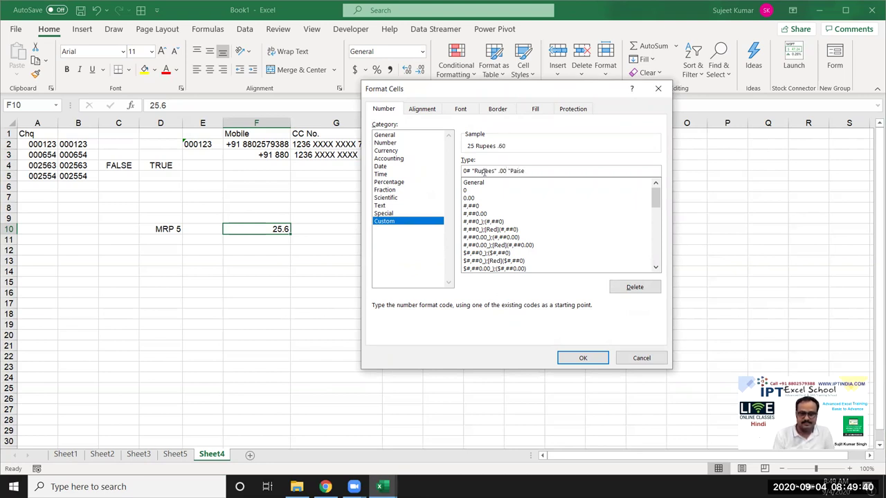
pyautogui.write('"')
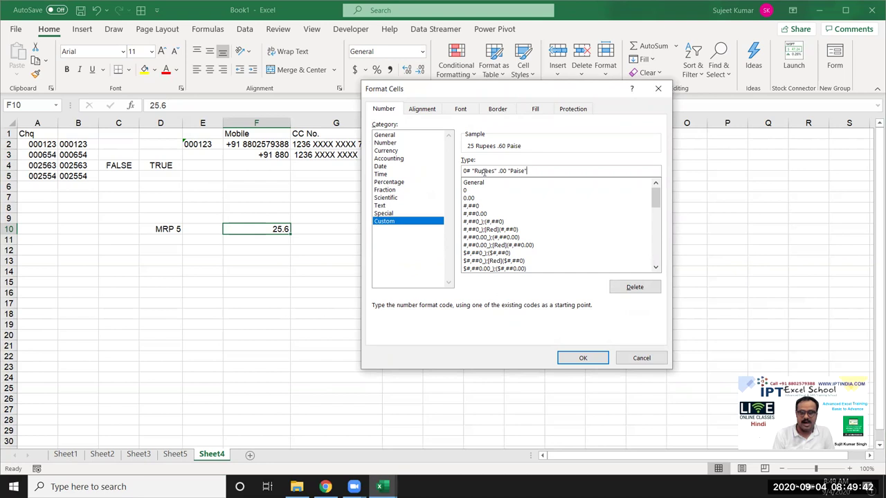
pyautogui.press('Return')
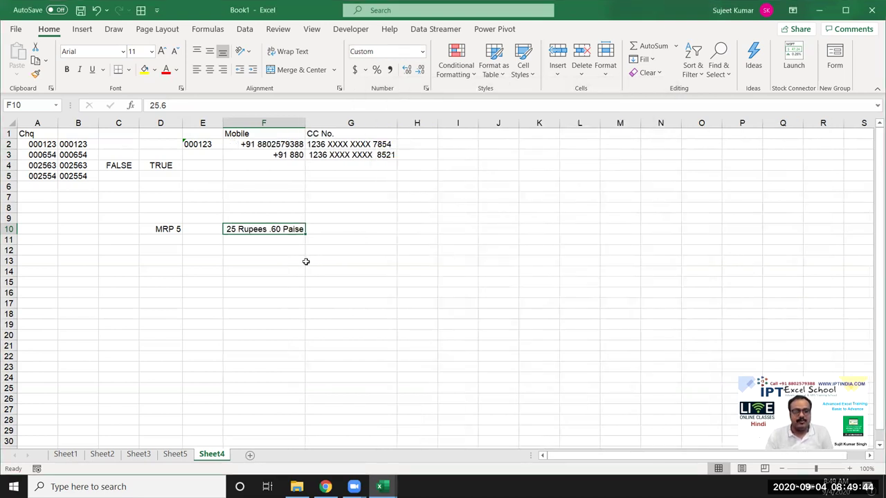
pyautogui.write('65')
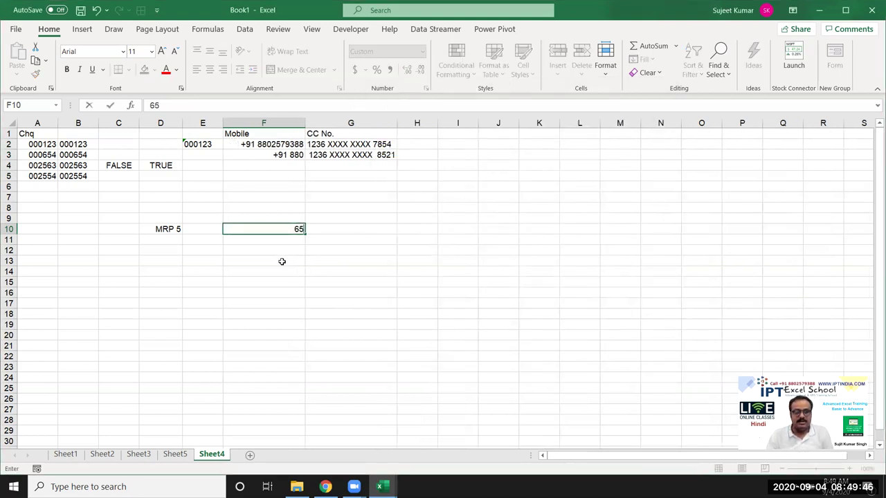
pyautogui.write('.8')
pyautogui.press('Return')
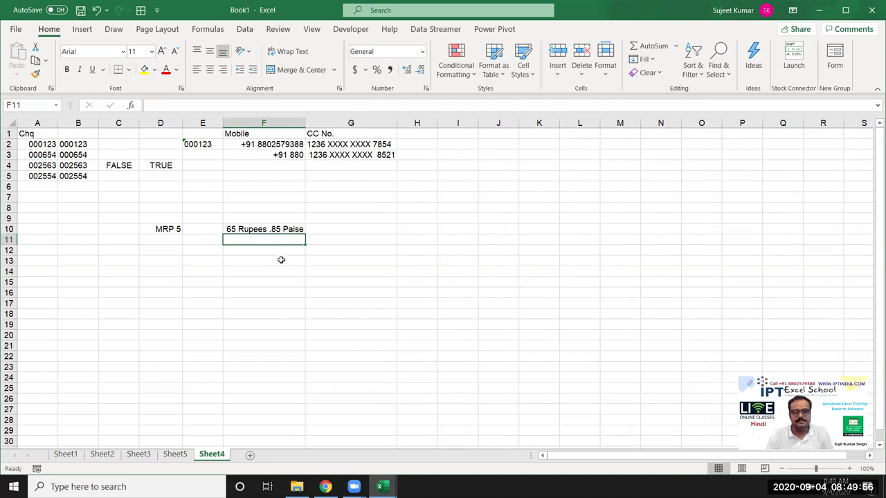
# Edit F10's Rupees/Paise format code and enter the price 0.6
pyautogui.click(280, 231)
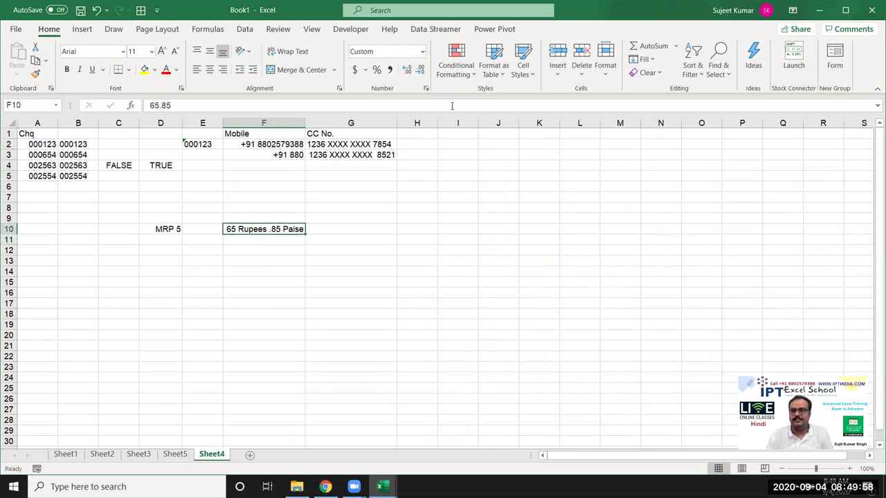
pyautogui.click(425, 88)
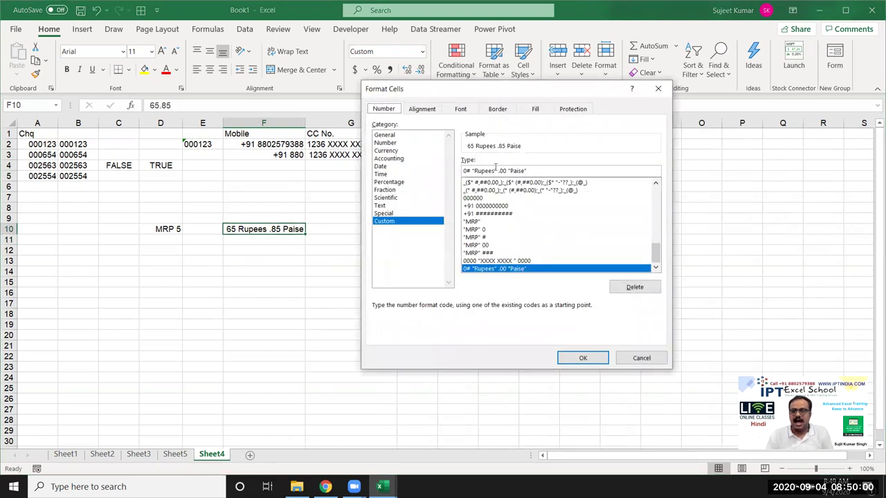
pyautogui.moveTo(491, 97); pyautogui.dragTo(568, 102)
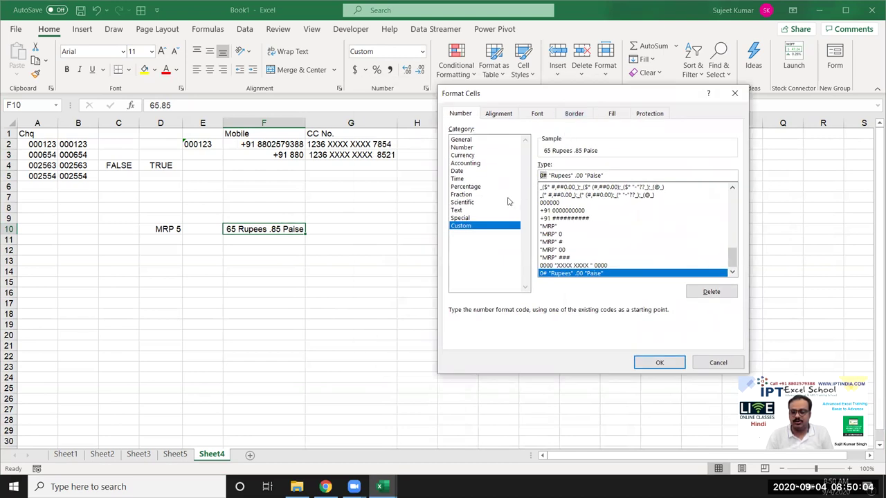
pyautogui.write('0')
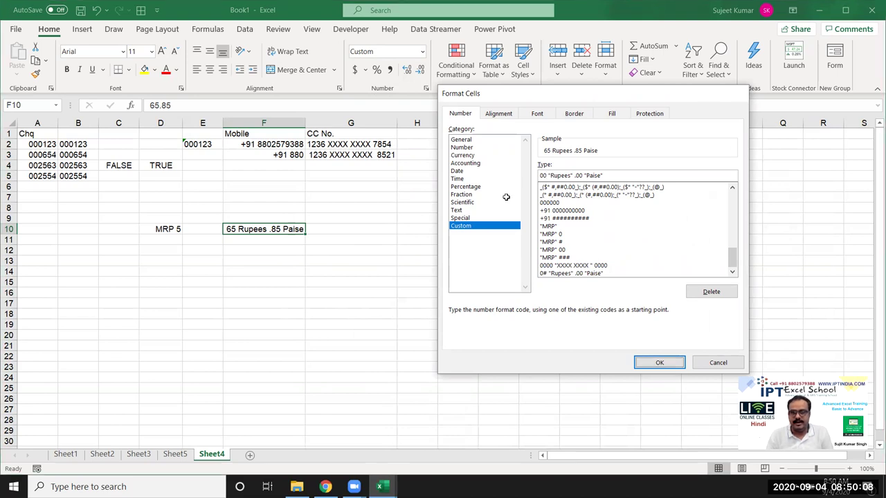
pyautogui.press('Return')
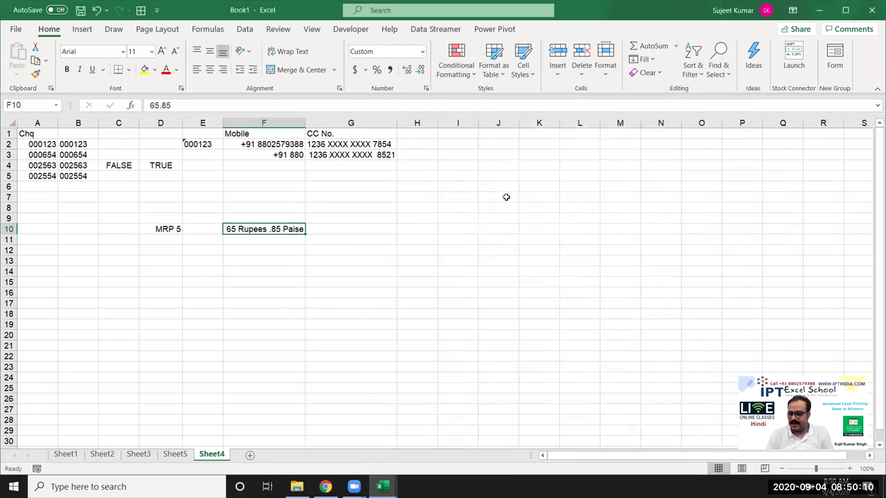
pyautogui.write('0.6')
pyautogui.press('Return')
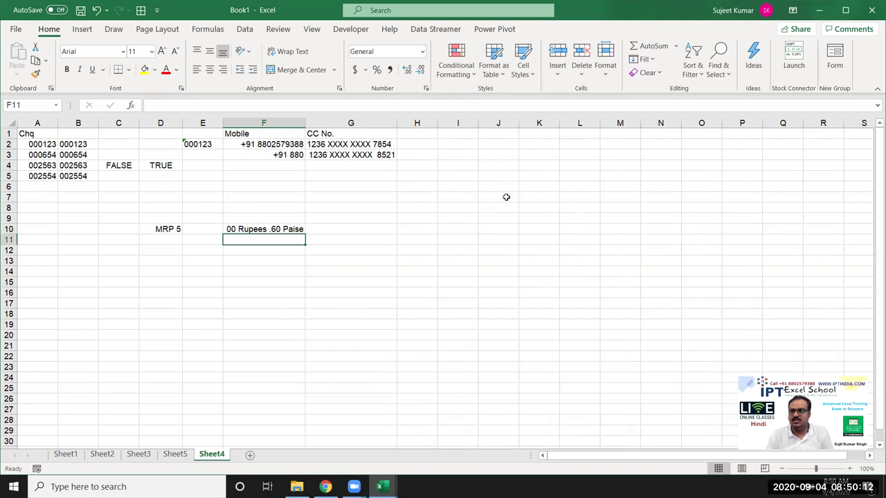
# Trim F10's format to a single-zero Rupees code and enter 5.60
pyautogui.press('Up')
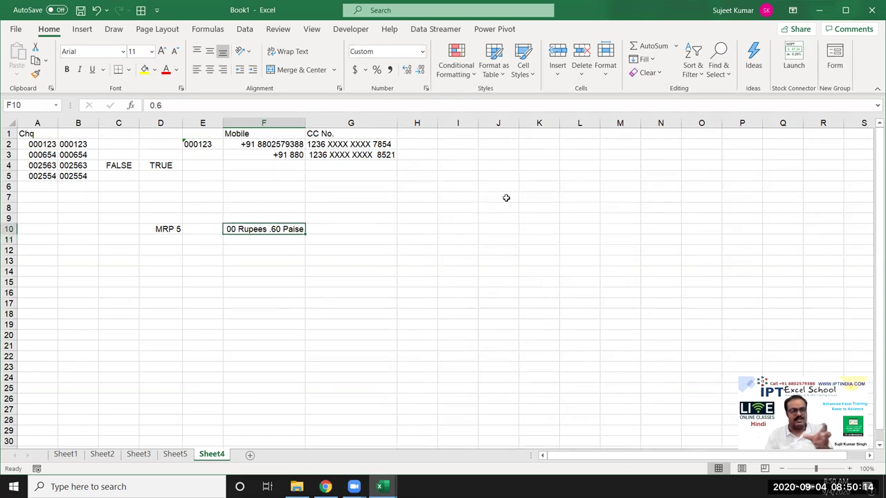
pyautogui.click(426, 88)
pyautogui.click(545, 176)
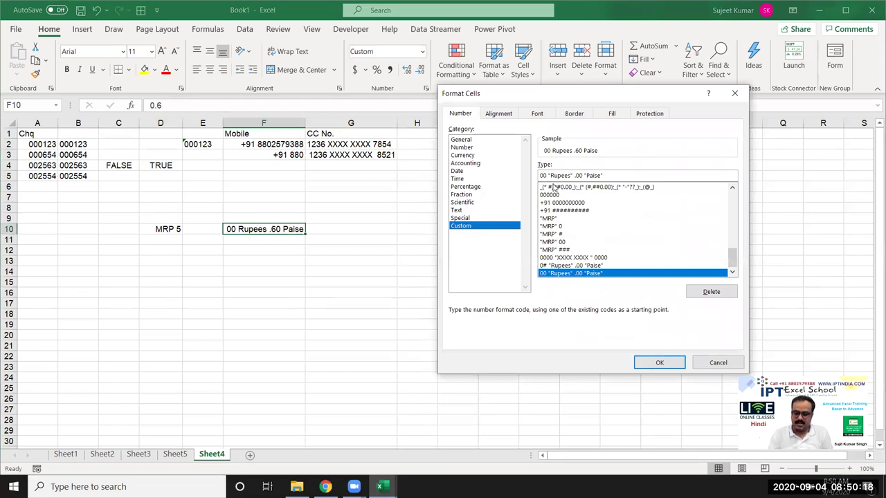
pyautogui.press('BackSpace')
pyautogui.press('Return')
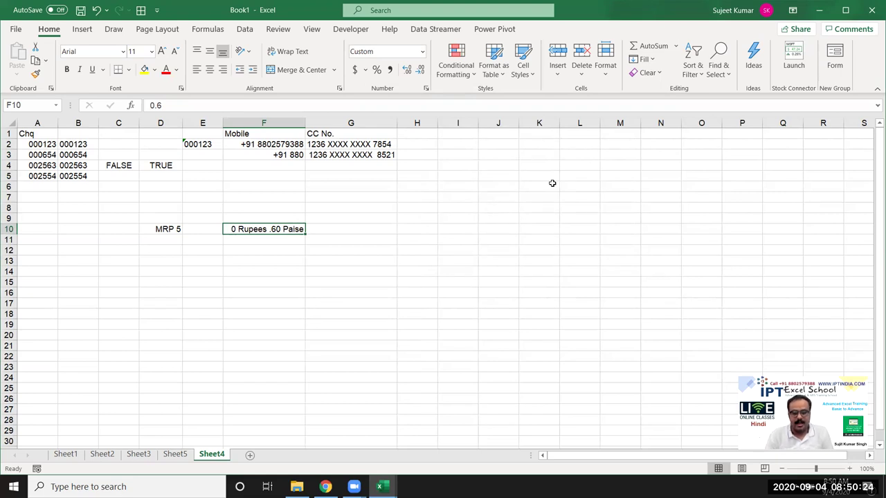
pyautogui.write('5.60')
pyautogui.press('Return')
# Replace the leading 0 with ## in F10's Rupees format code
pyautogui.press('Up')
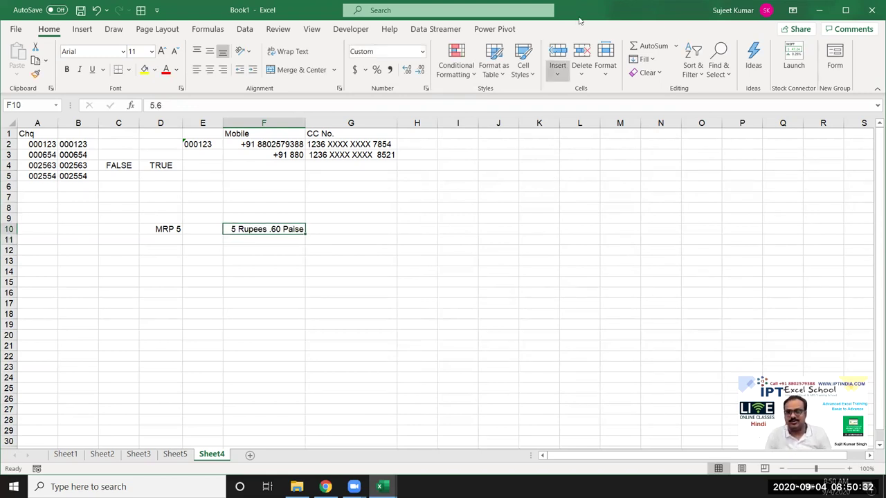
pyautogui.click(426, 89)
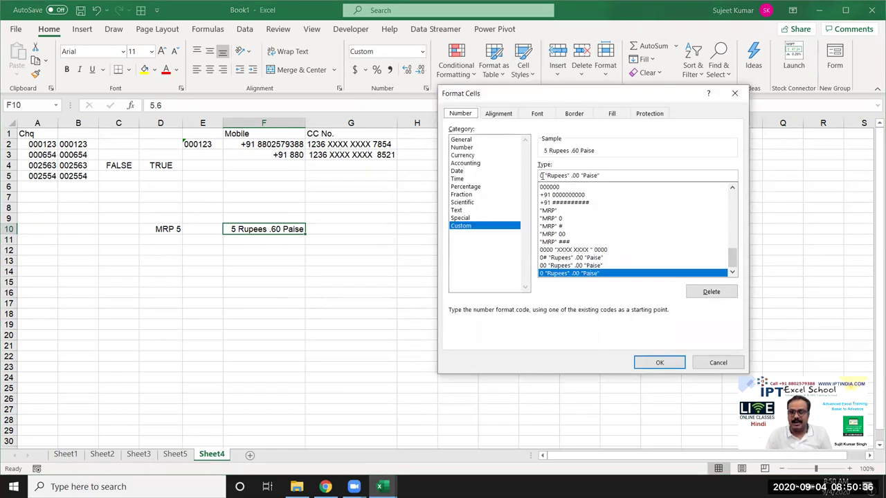
pyautogui.doubleClick(541, 175)
pyautogui.press('Right')
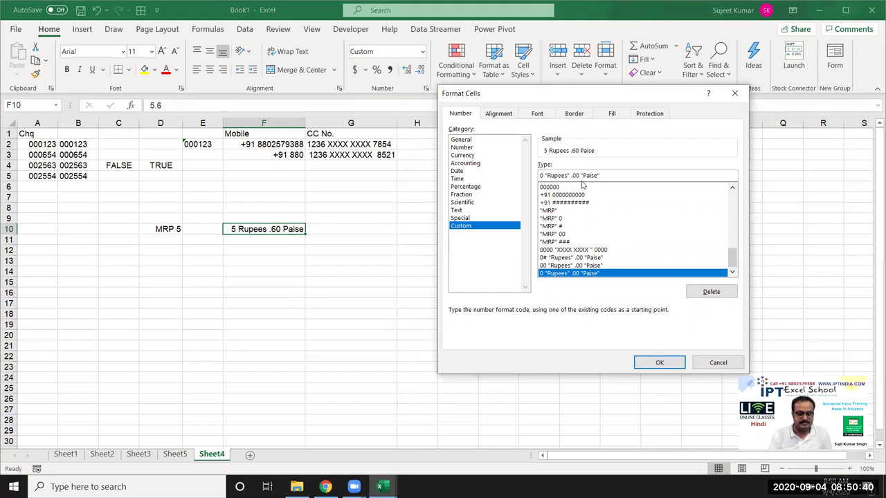
pyautogui.press('BackSpace')
pyautogui.write('##')
pyautogui.press('Return')
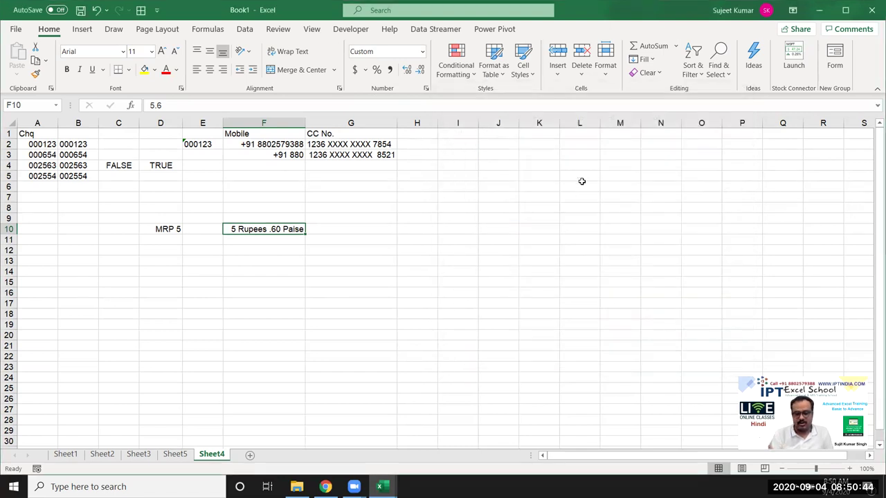
# Enter 0.65 as the price in F10
pyautogui.write('.65')
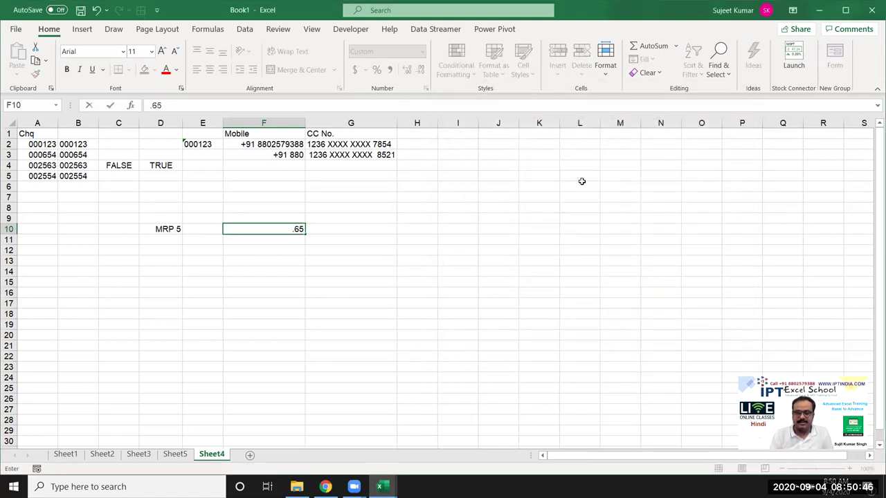
pyautogui.press('Return')
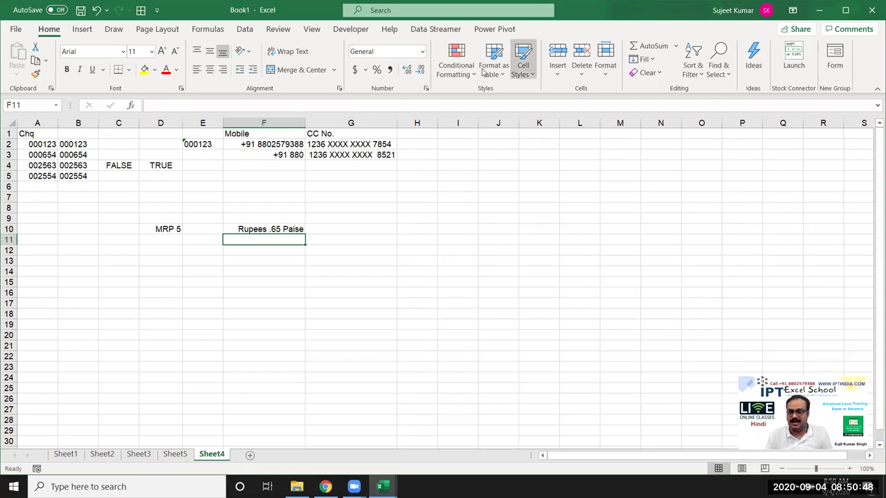
pyautogui.click(426, 88)
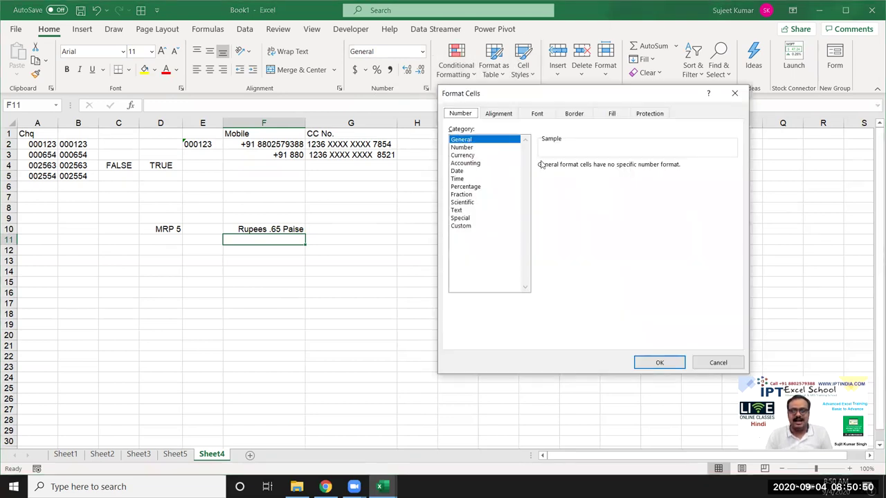
pyautogui.press('Escape')
pyautogui.click(290, 230)
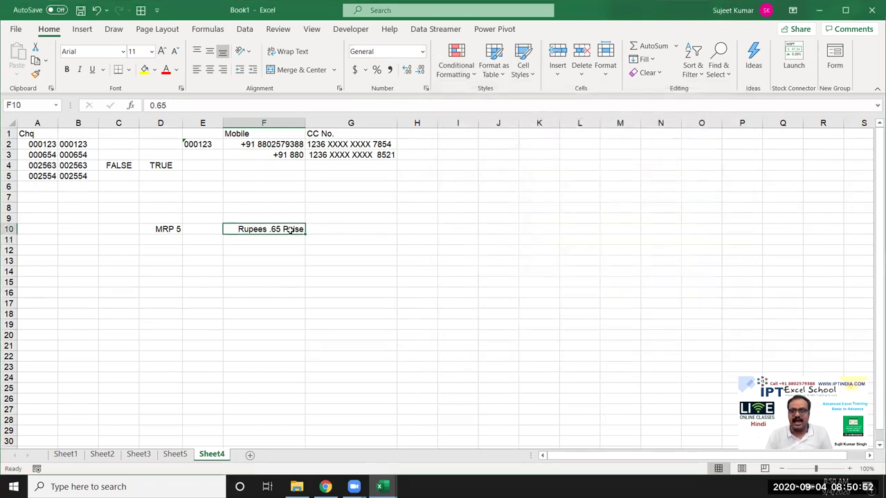
# Change one # to 0 in F10's format so it reads 0 Rupees .65 Paise
pyautogui.click(425, 88)
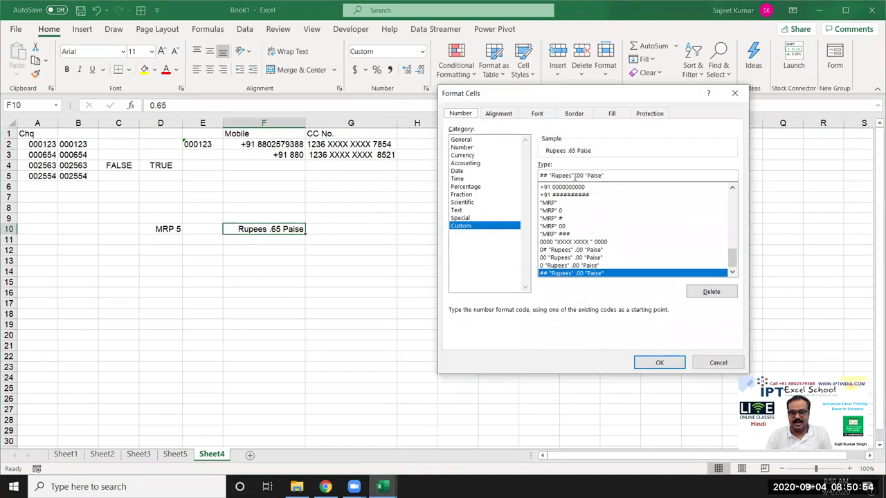
pyautogui.click(543, 175)
pyautogui.press('BackSpace')
pyautogui.write('0')
pyautogui.press('Return')
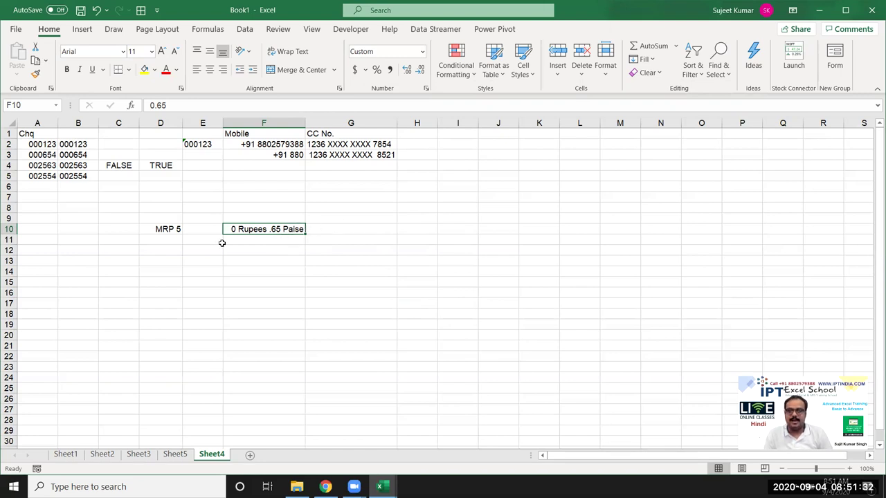
pyautogui.click(161, 229)
pyautogui.click(270, 229)
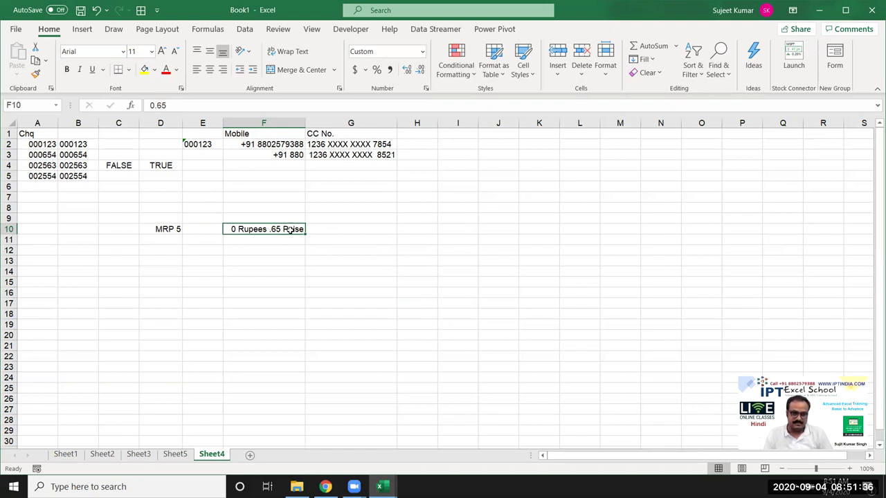
# Enter 25000 in F14 and give it the custom #,### thousands-separator format
pyautogui.click(229, 268)
pyautogui.write('25000')
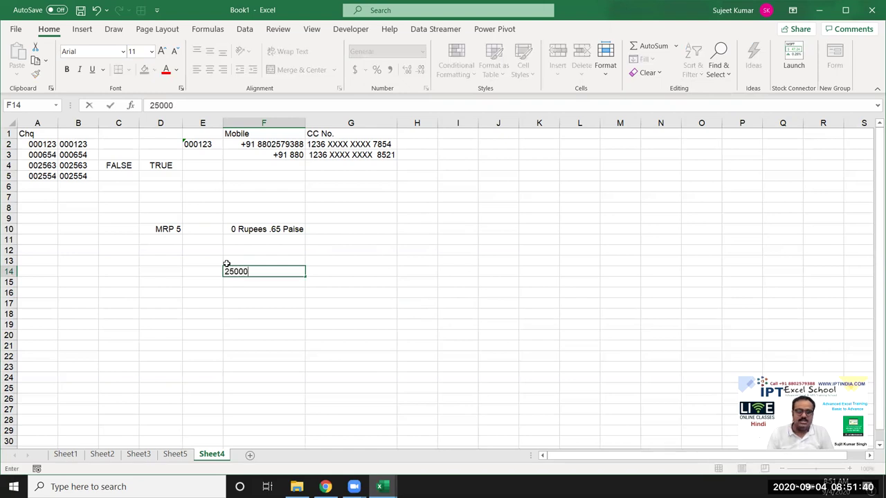
pyautogui.press('Return')
pyautogui.press('Up')
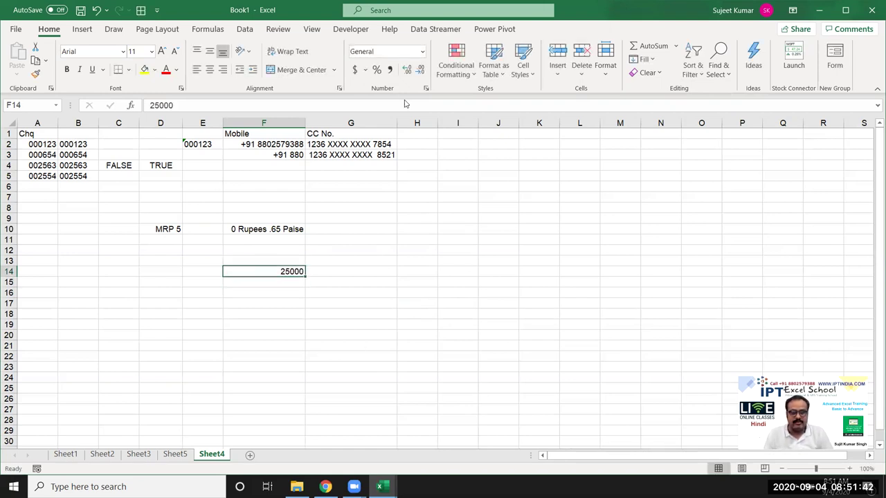
pyautogui.click(426, 88)
pyautogui.click(470, 227)
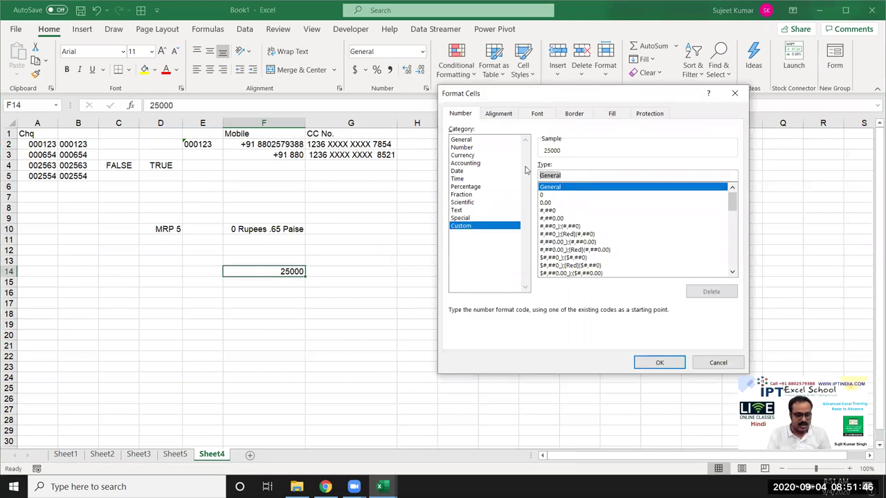
pyautogui.write('#,###')
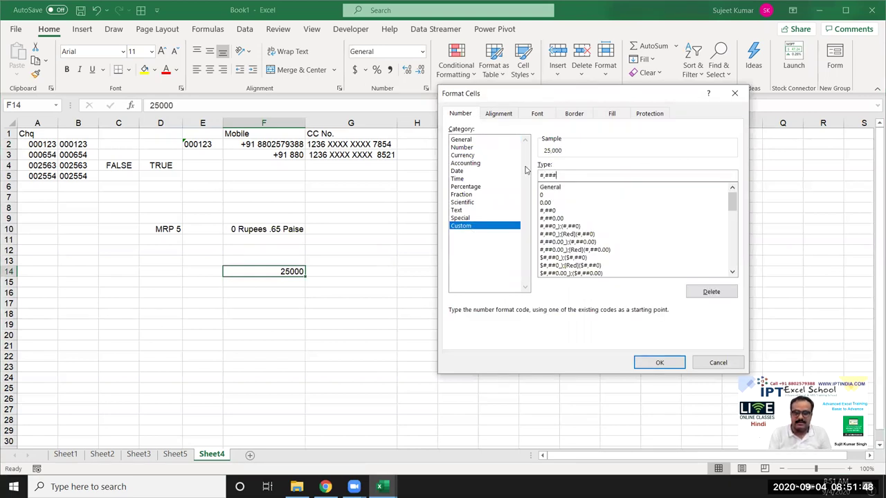
pyautogui.press('Return')
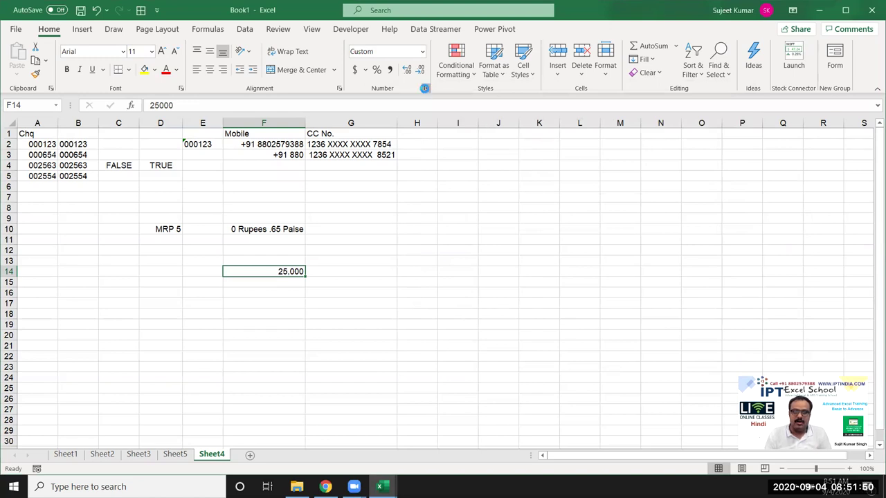
# Change F14's format code to #, "K" so it displays 25 K
pyautogui.click(426, 89)
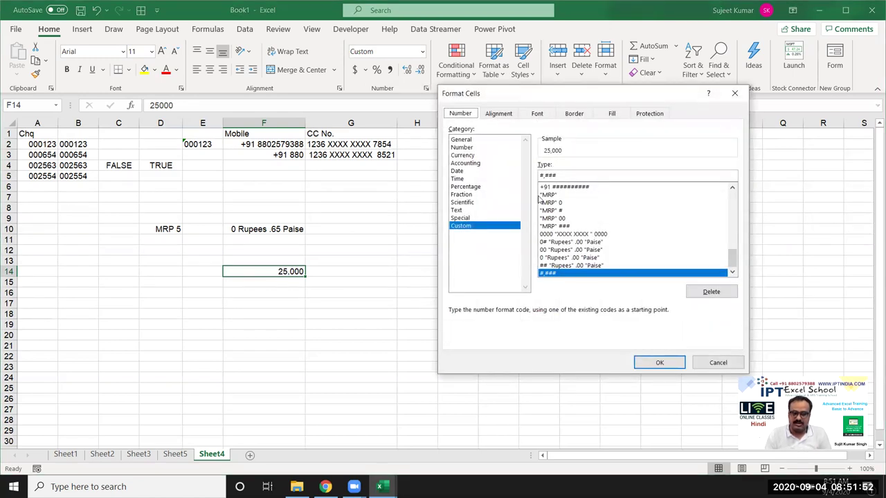
pyautogui.click(591, 178)
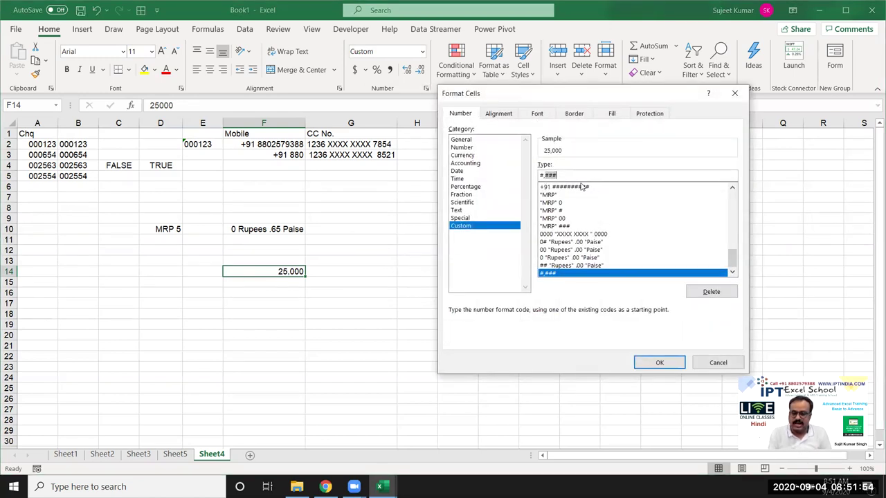
pyautogui.press('BackSpace')
pyautogui.press('BackSpace')
pyautogui.press('BackSpace')
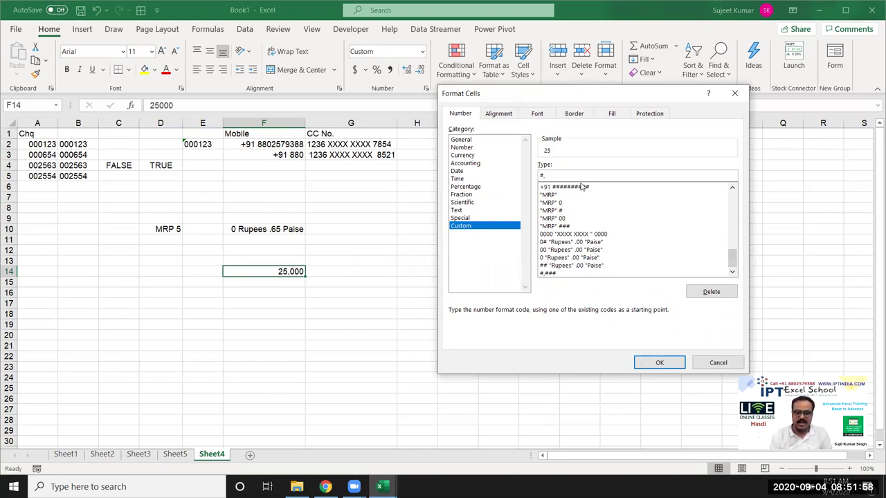
pyautogui.write('K"')
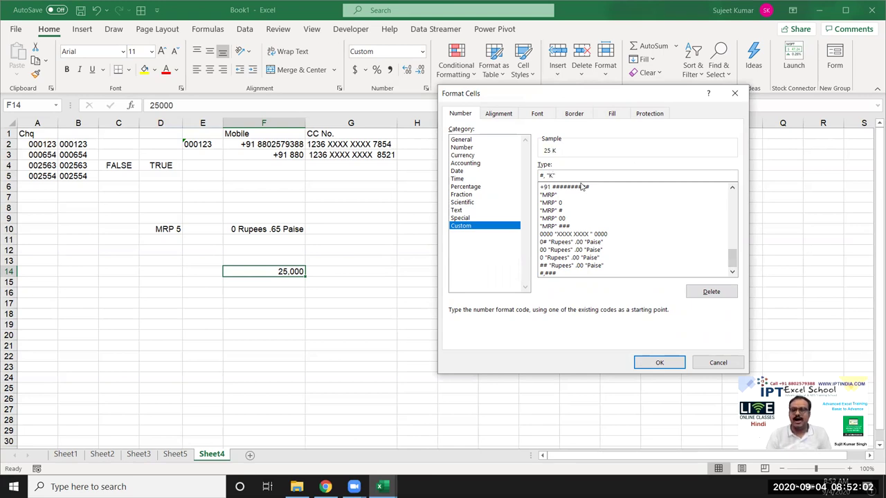
pyautogui.press('Return')
pyautogui.press('Return')
# Enter 1000 in F15 and the formula =F14+F15 in F16, showing 26 K
pyautogui.write('100')
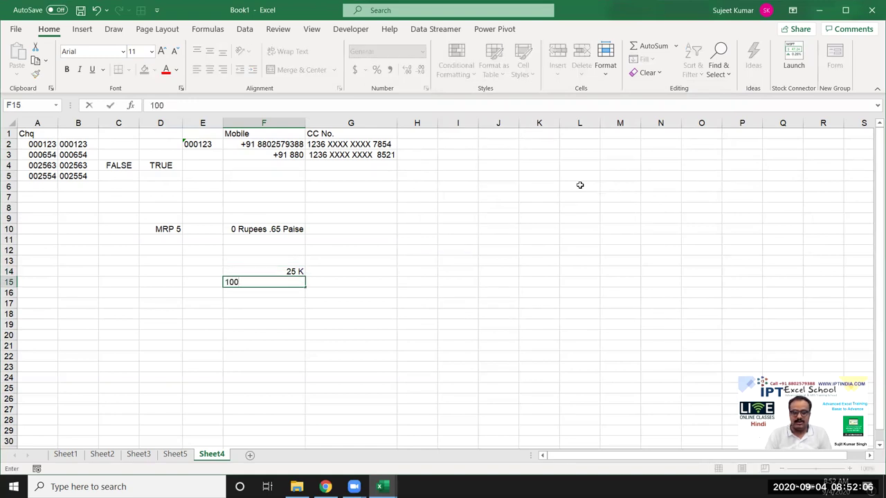
pyautogui.write('0')
pyautogui.press('Return')
pyautogui.write('=')
pyautogui.press('Up')
pyautogui.press('Up')
pyautogui.write('+')
pyautogui.press('Up')
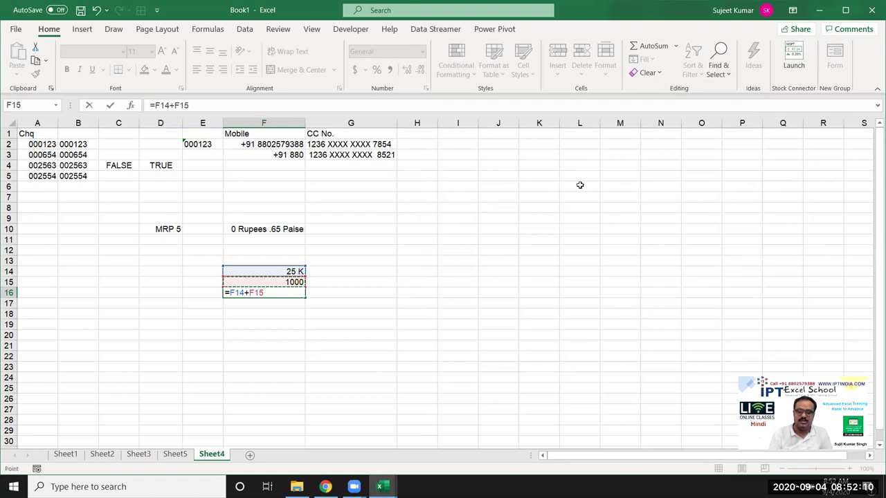
pyautogui.hotkey('ctrl', 'Return')
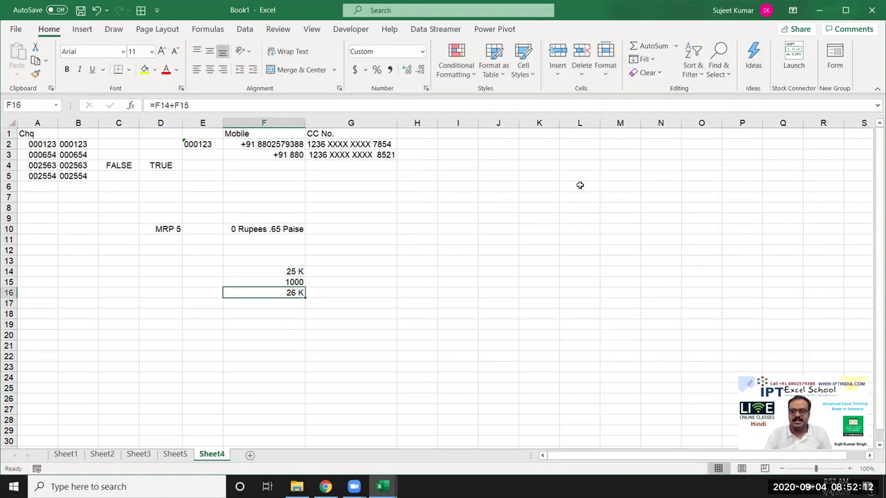